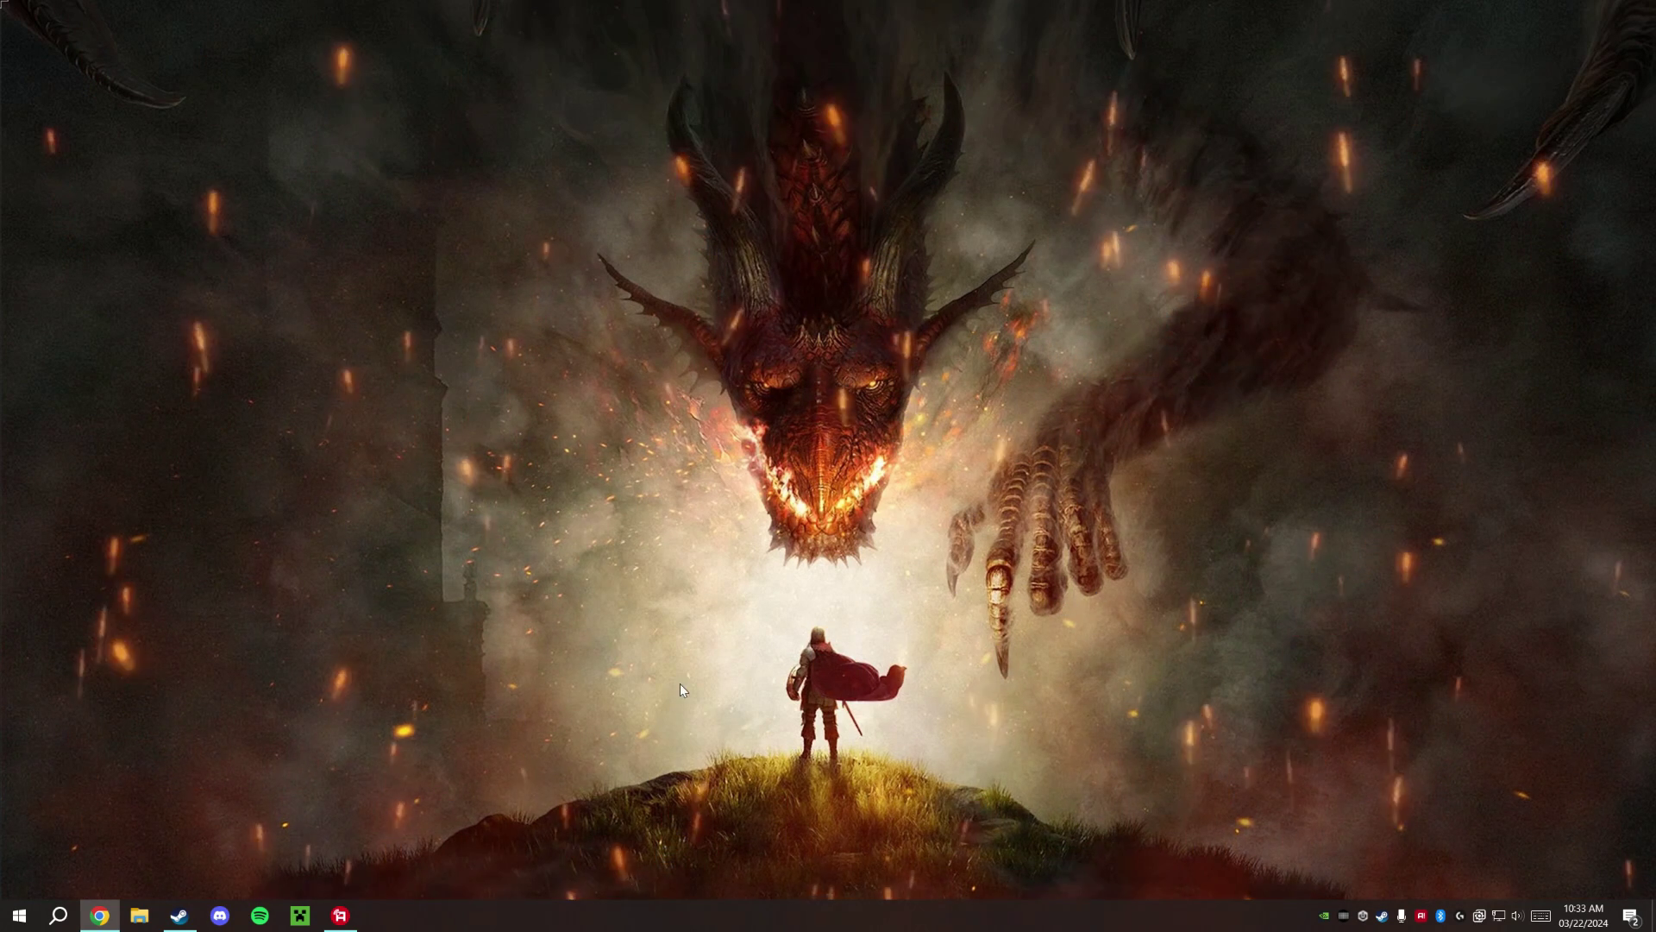
{"action": "key", "text": "alt+Tab"}
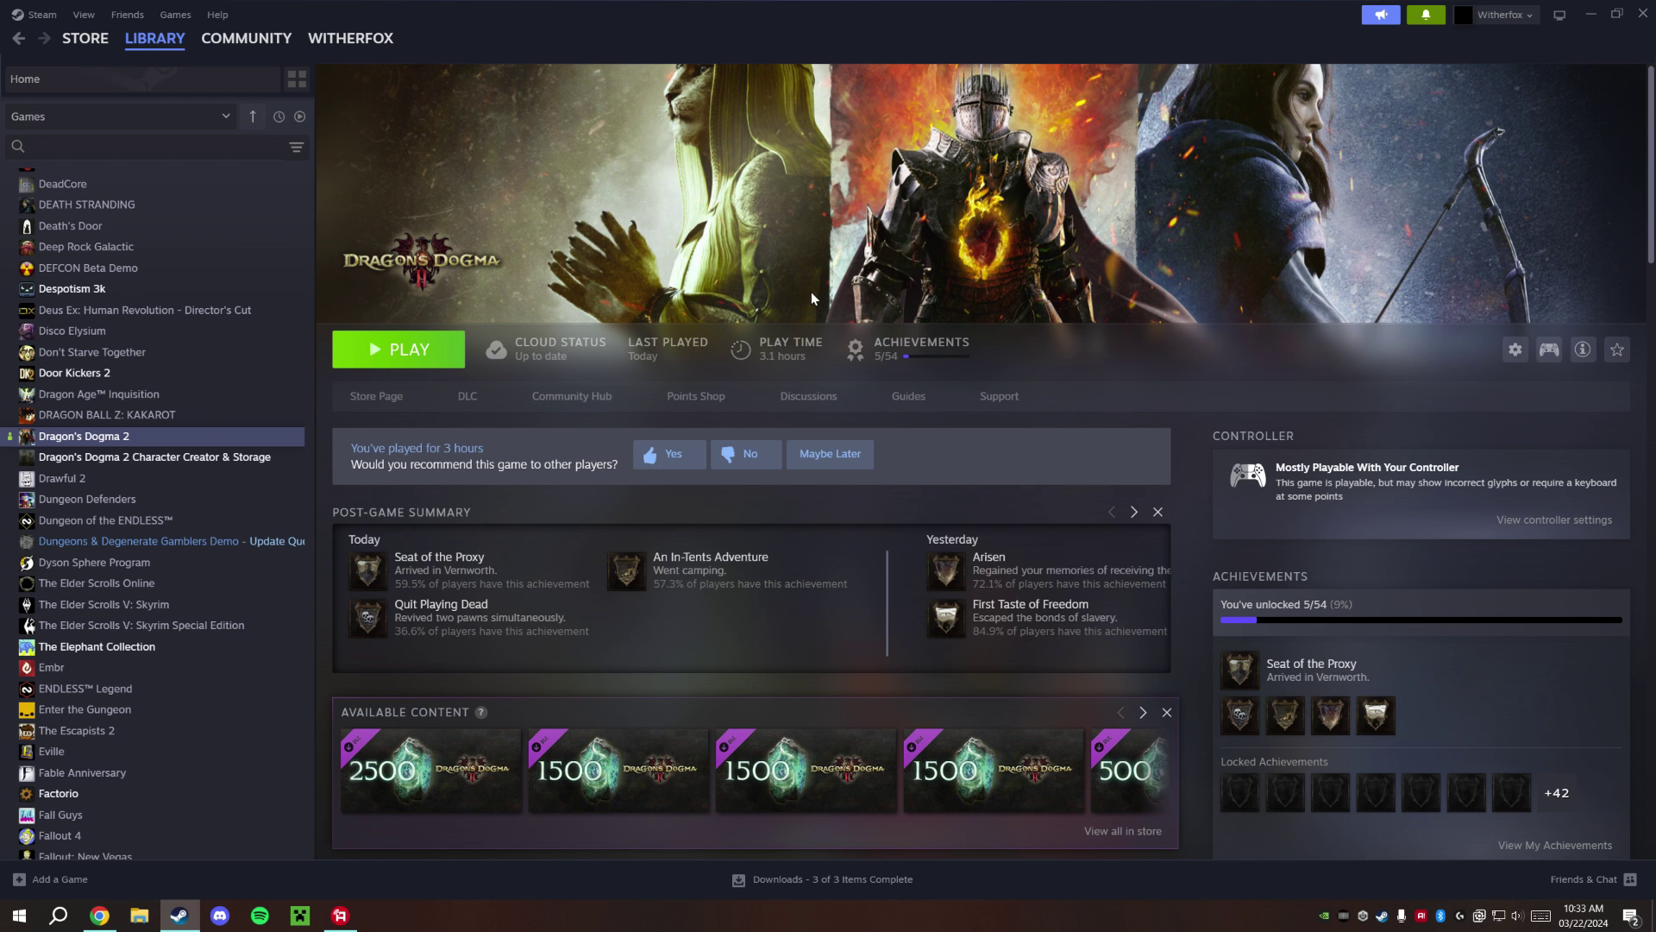
{"action": "left_click", "coordinate": [1591, 15]}
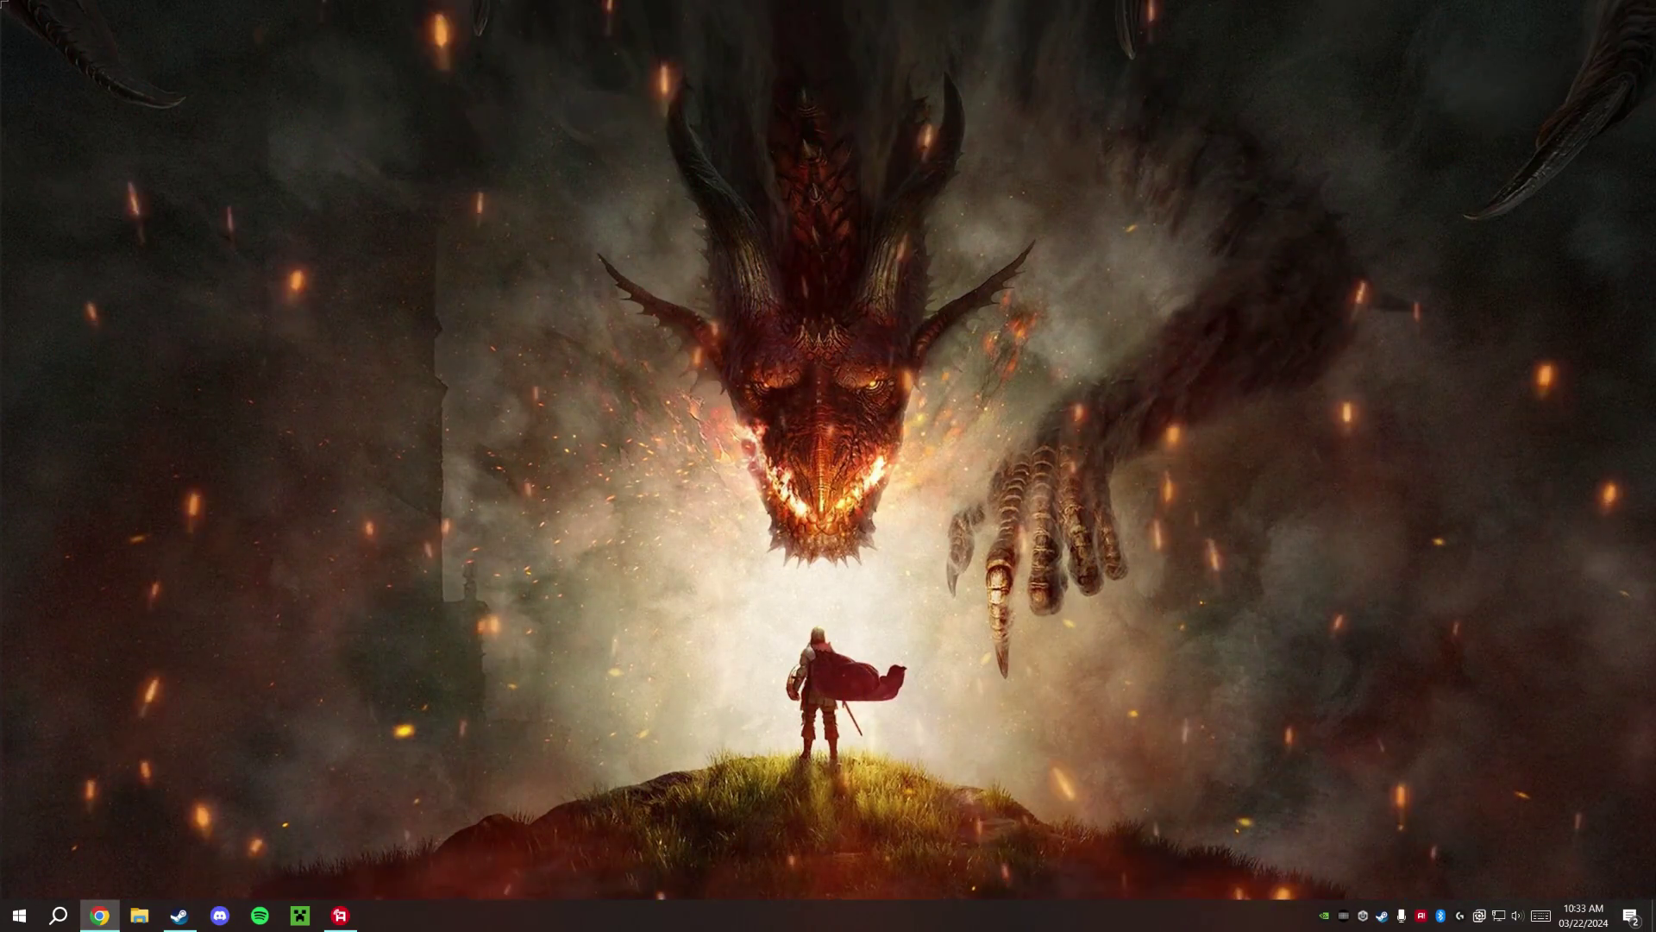
Switch to Chrome and download the Fluffy Mod Manager file from its Nexus Mods page using the free slow download
{"action": "key", "text": "alt+Tab"}
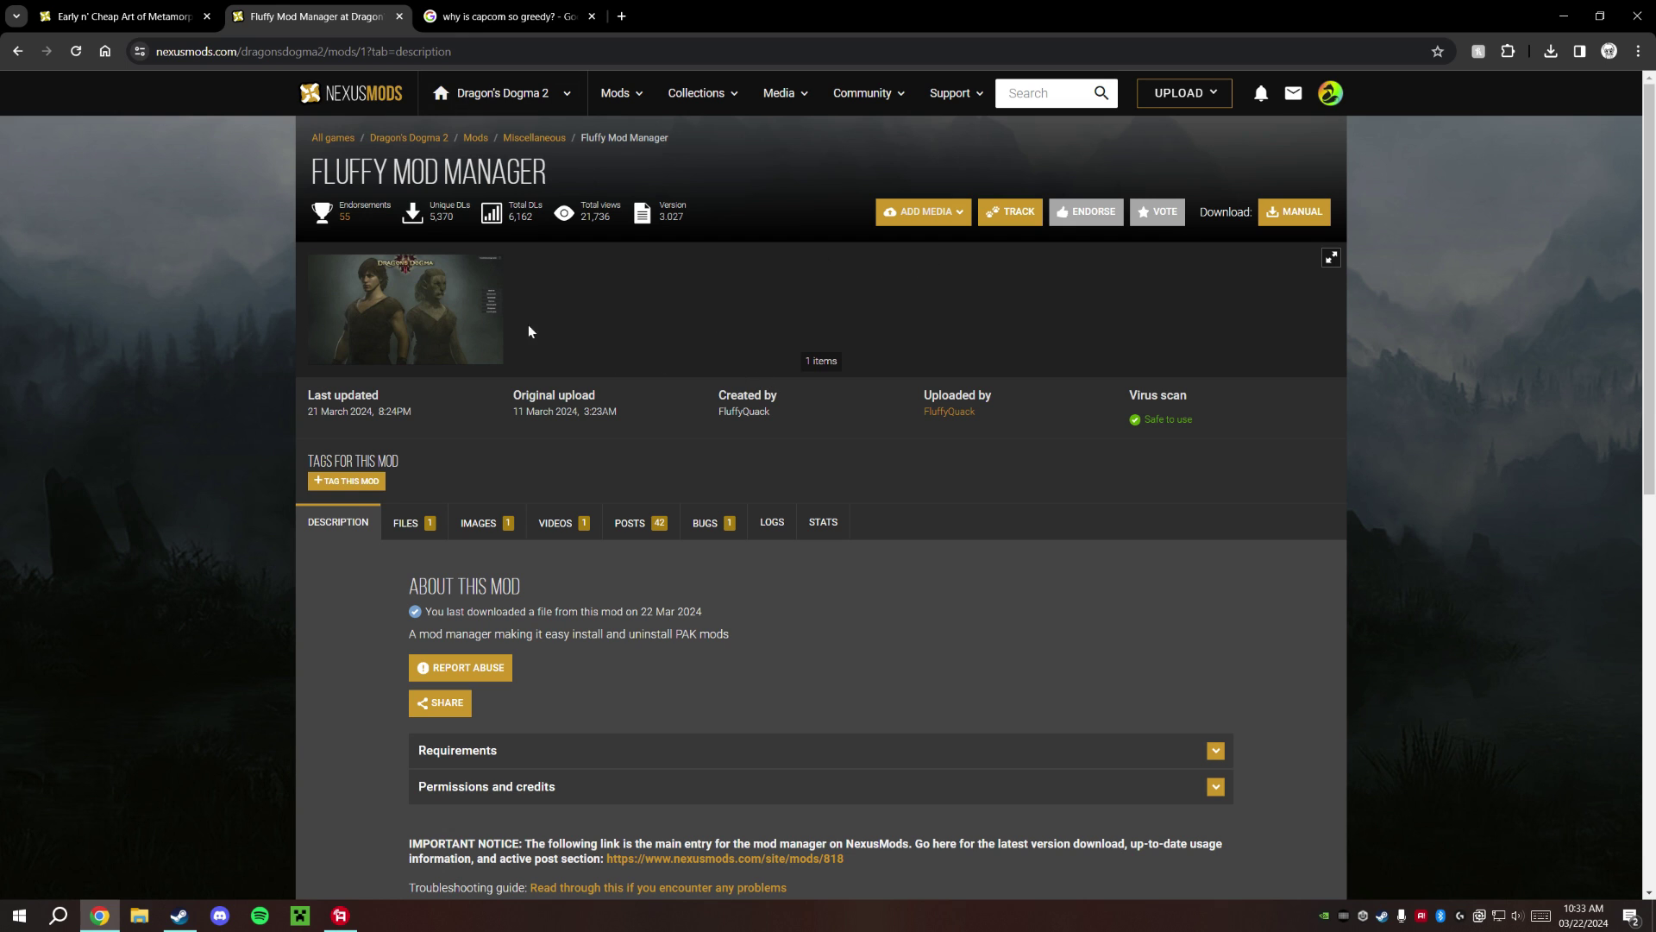
{"action": "scroll", "coordinate": [562, 418], "scroll_direction": "down", "scroll_amount": 1}
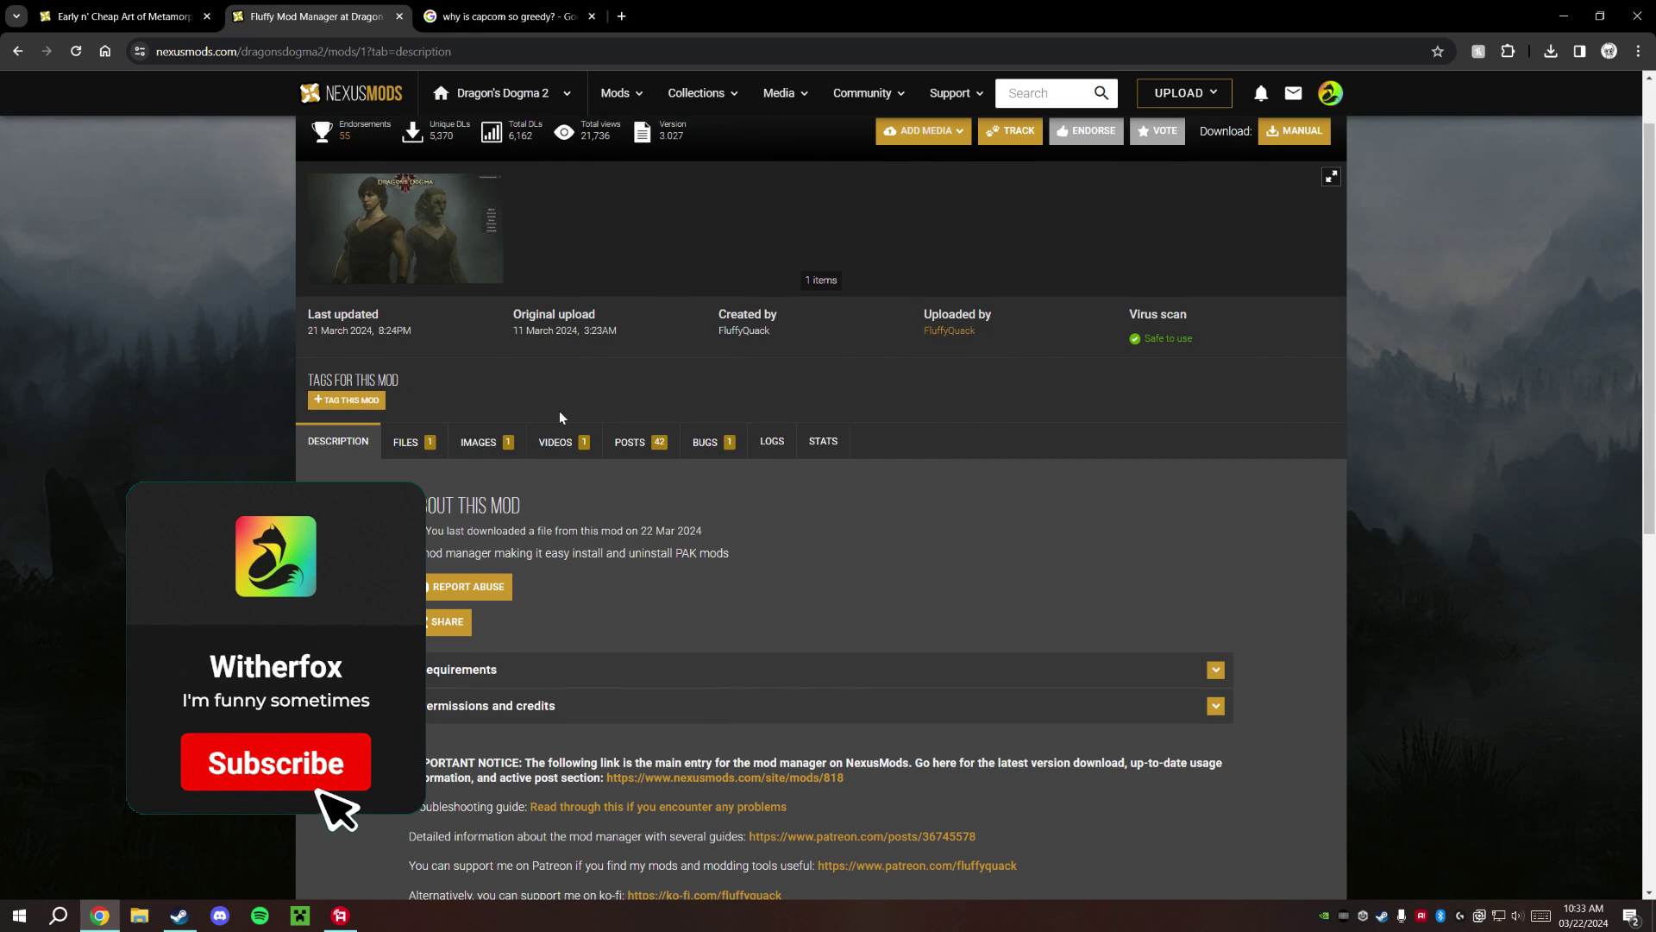
{"action": "left_click", "coordinate": [403, 443]}
{"action": "scroll", "coordinate": [385, 327], "scroll_direction": "down", "scroll_amount": 2}
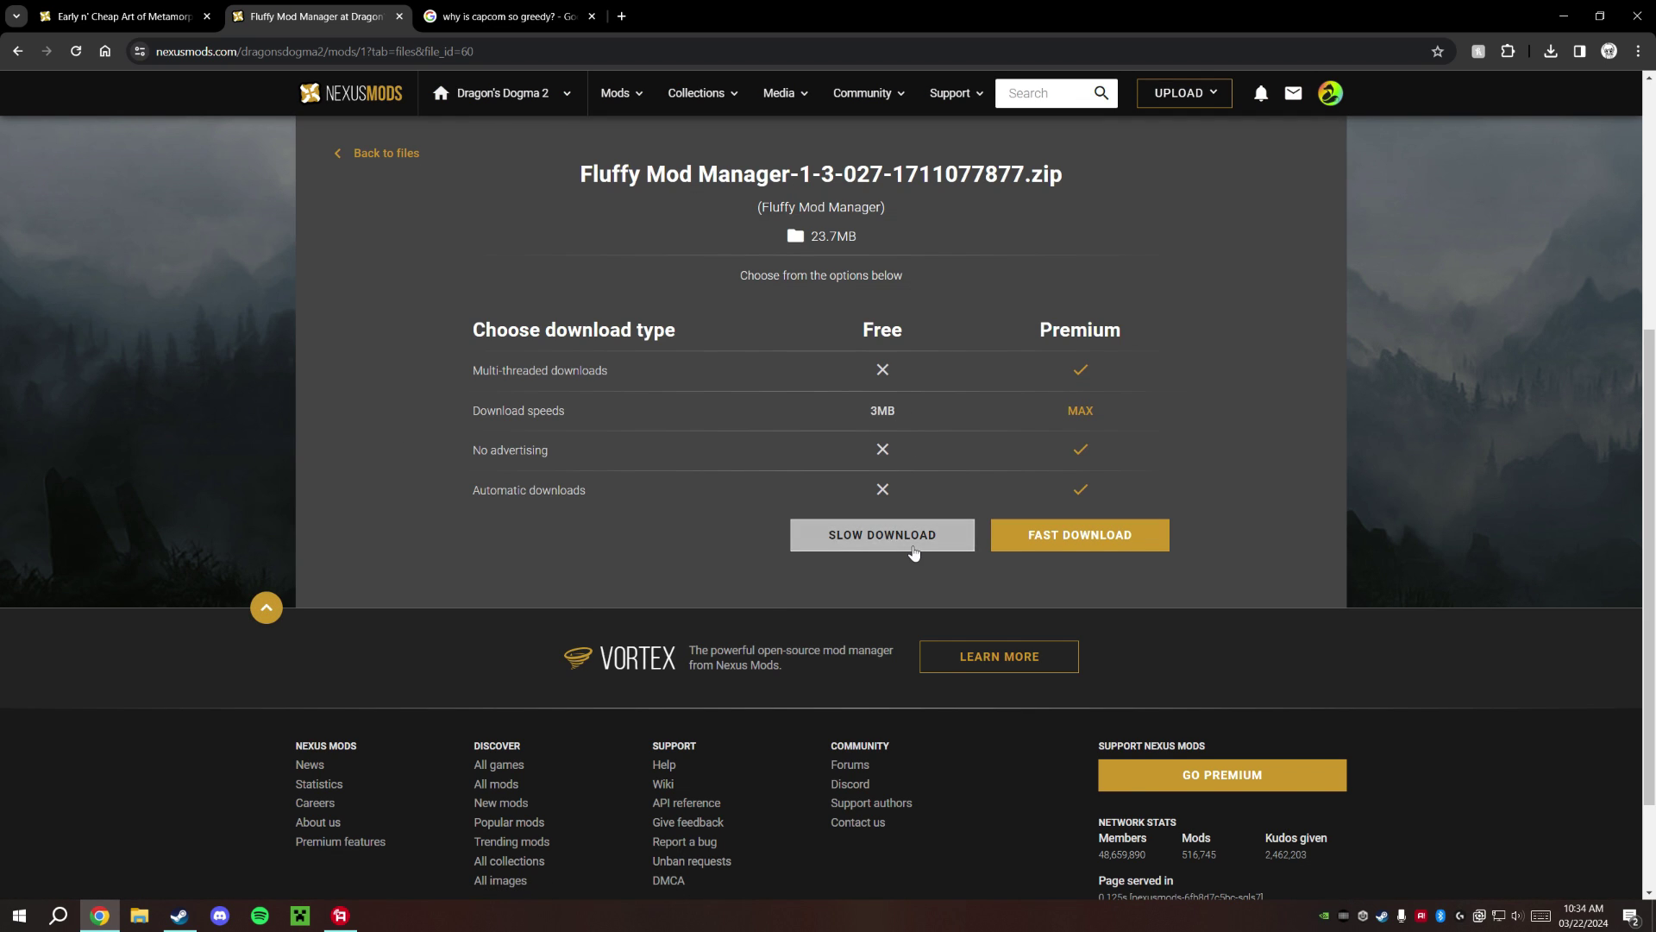
{"action": "left_click", "coordinate": [913, 549]}
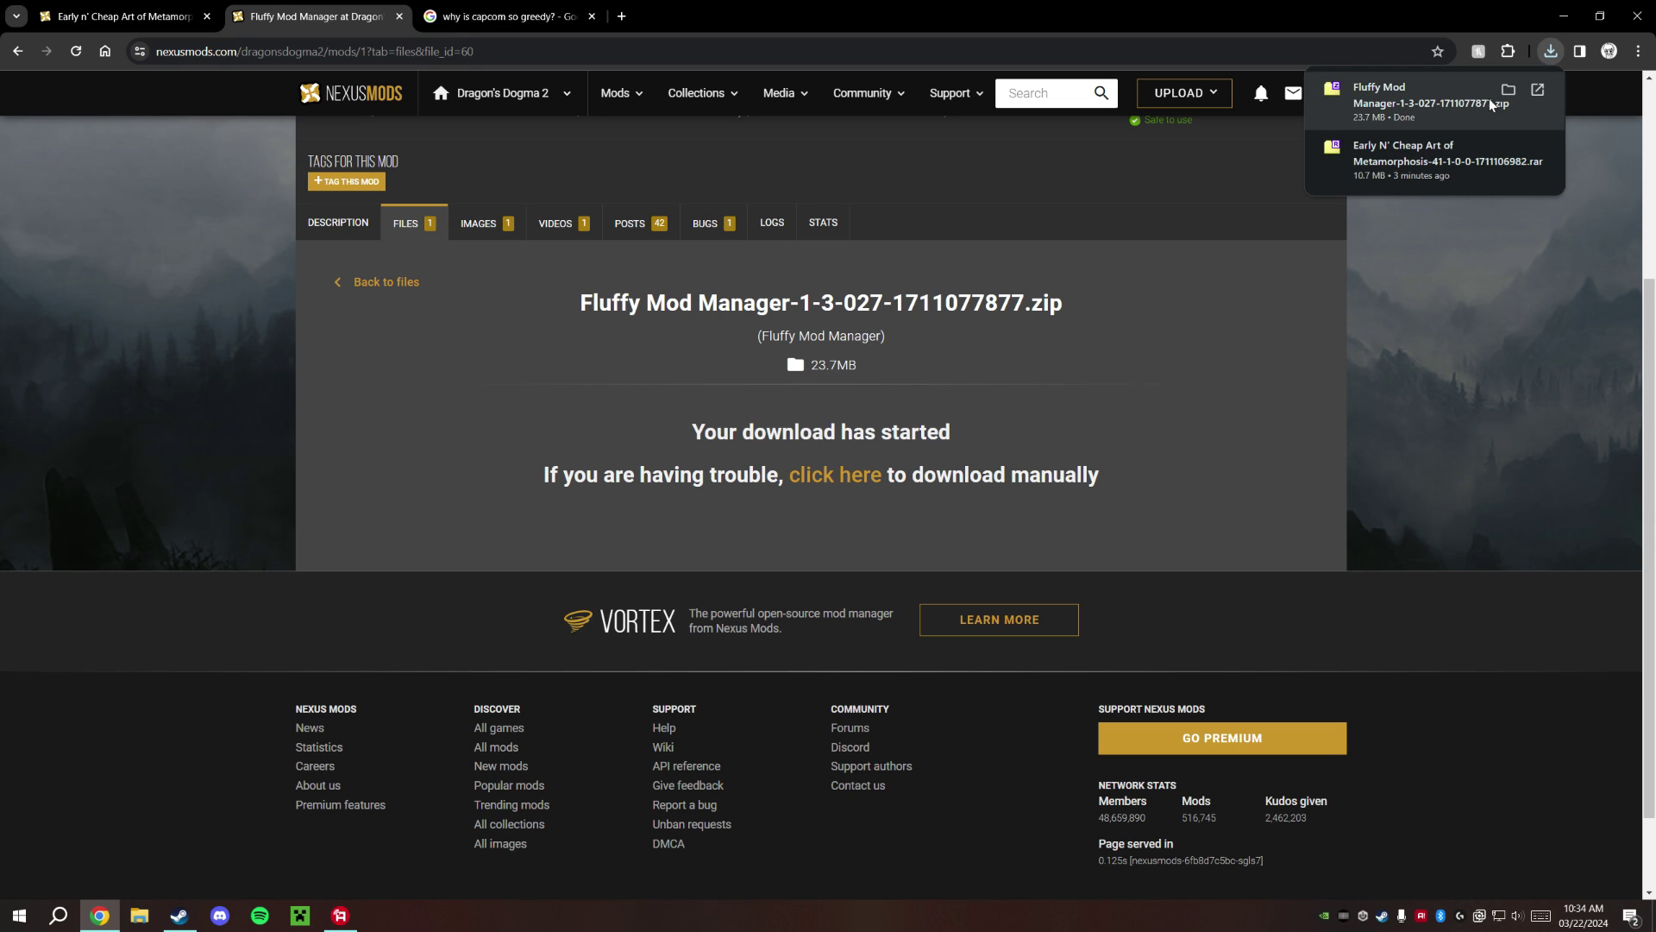
Show the downloaded Fluffy Mod Manager zip in the Downloads folder, minimize the browser and open the archive in 7-Zip
{"action": "left_click", "coordinate": [1535, 91]}
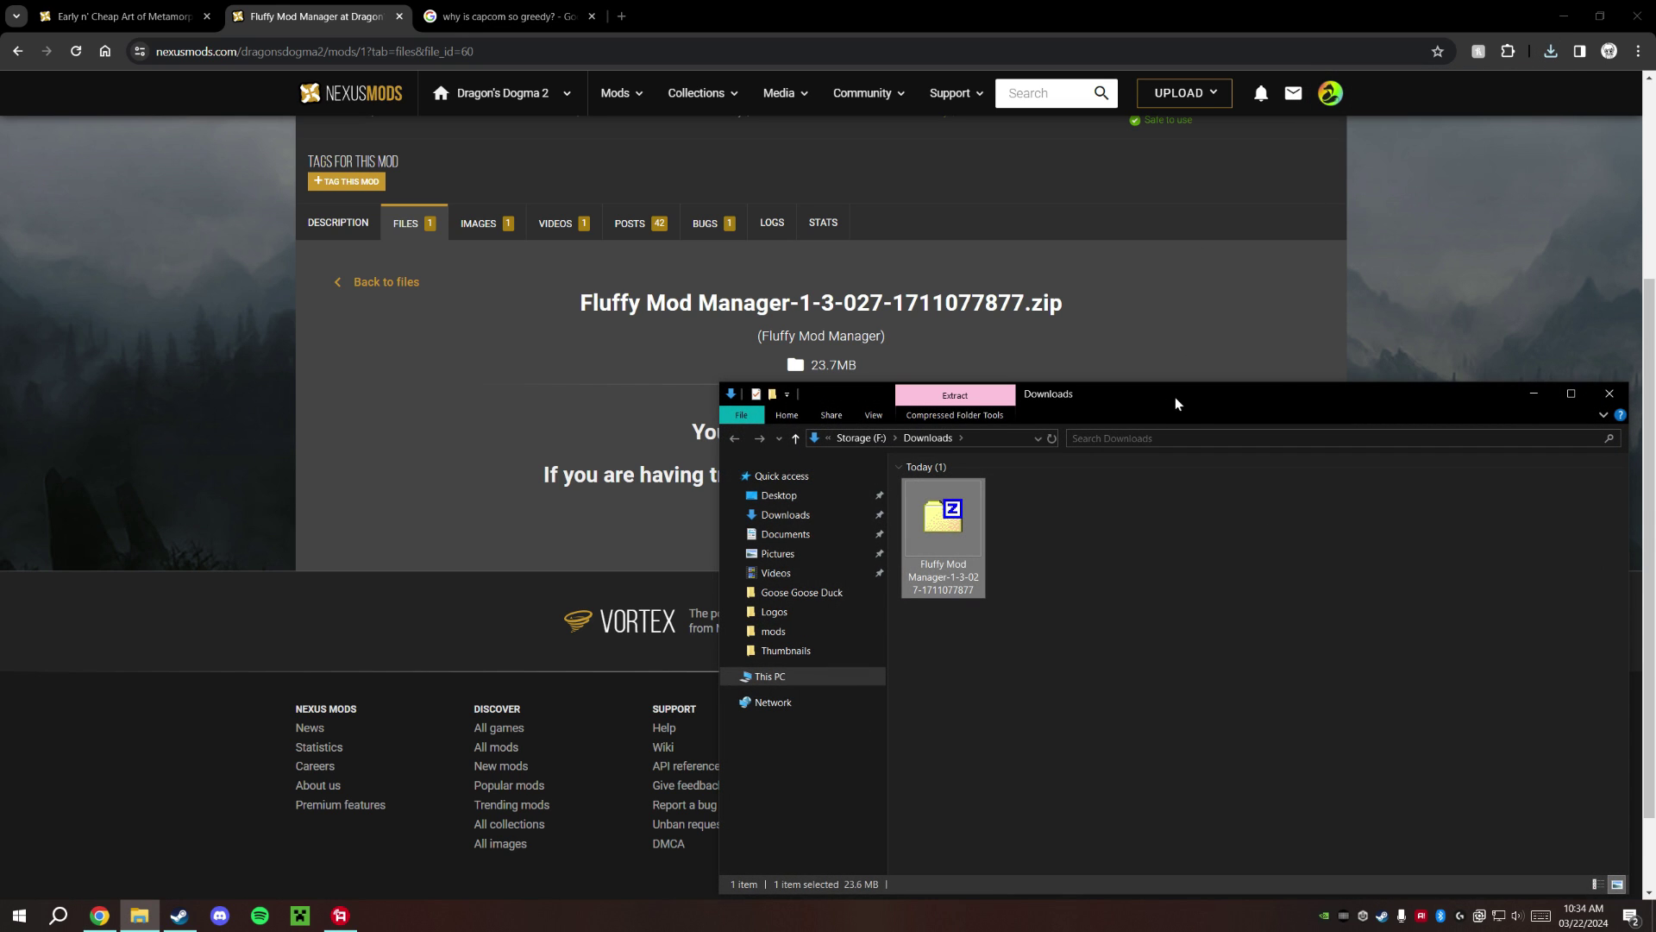
{"action": "left_click_drag", "start_coordinate": [1175, 403], "coordinate": [942, 335]}
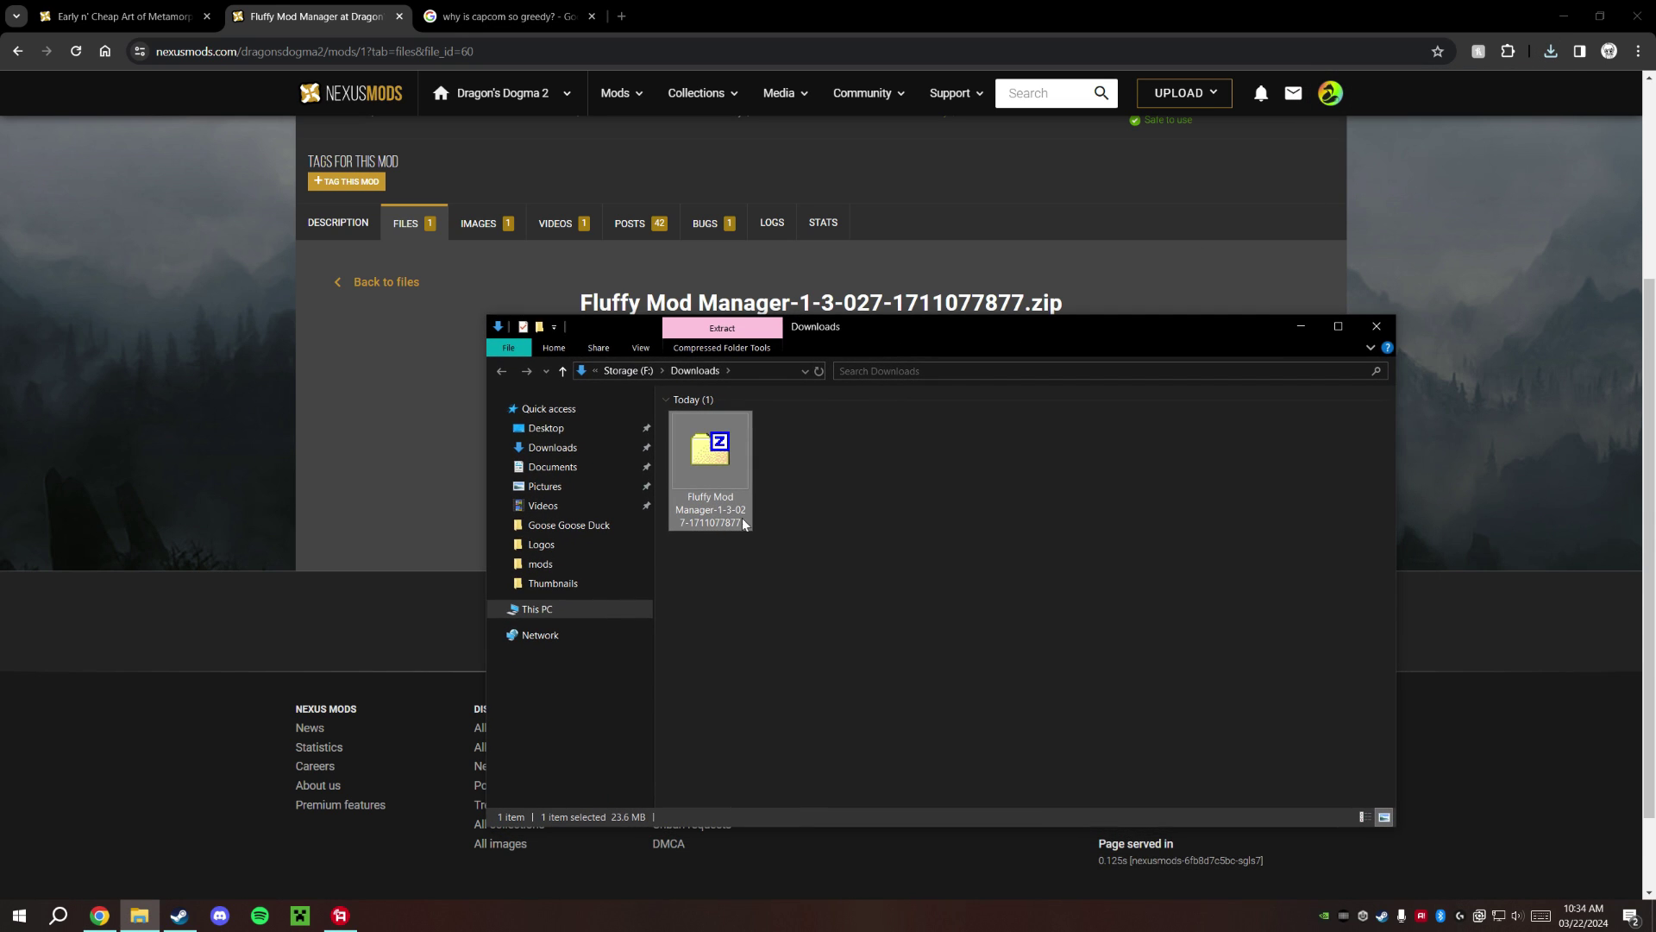
{"action": "left_click", "coordinate": [1563, 17]}
{"action": "left_click_drag", "start_coordinate": [940, 333], "coordinate": [1201, 295]}
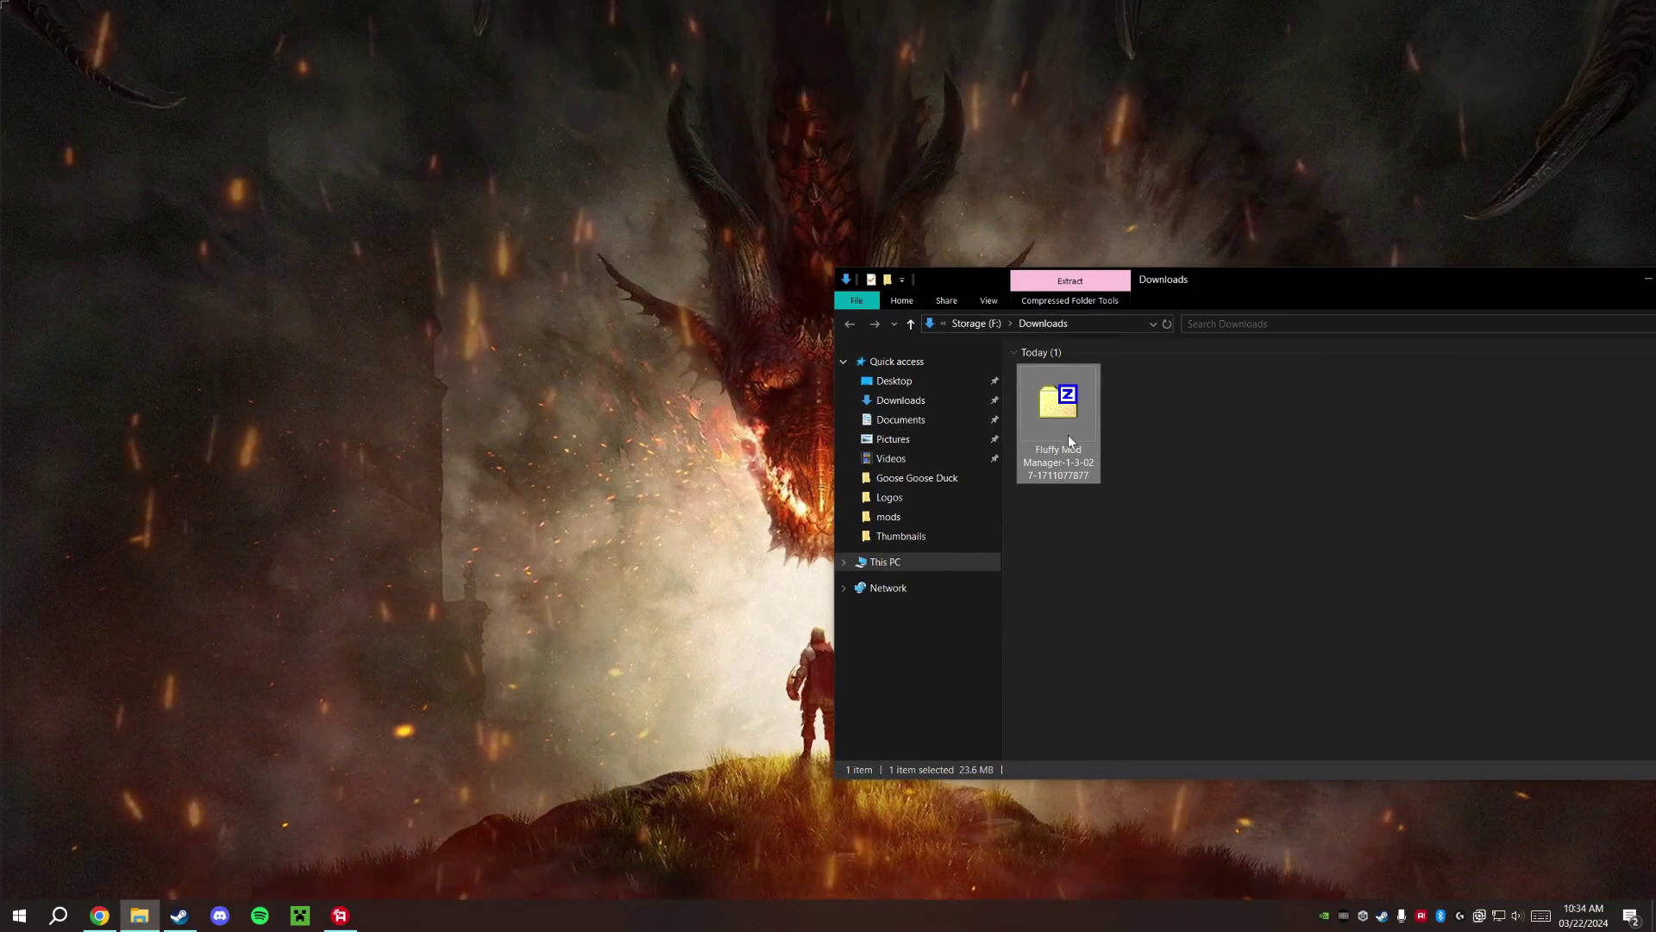
{"action": "double_click", "coordinate": [1061, 432]}
{"action": "left_click_drag", "start_coordinate": [1078, 367], "coordinate": [1035, 288]}
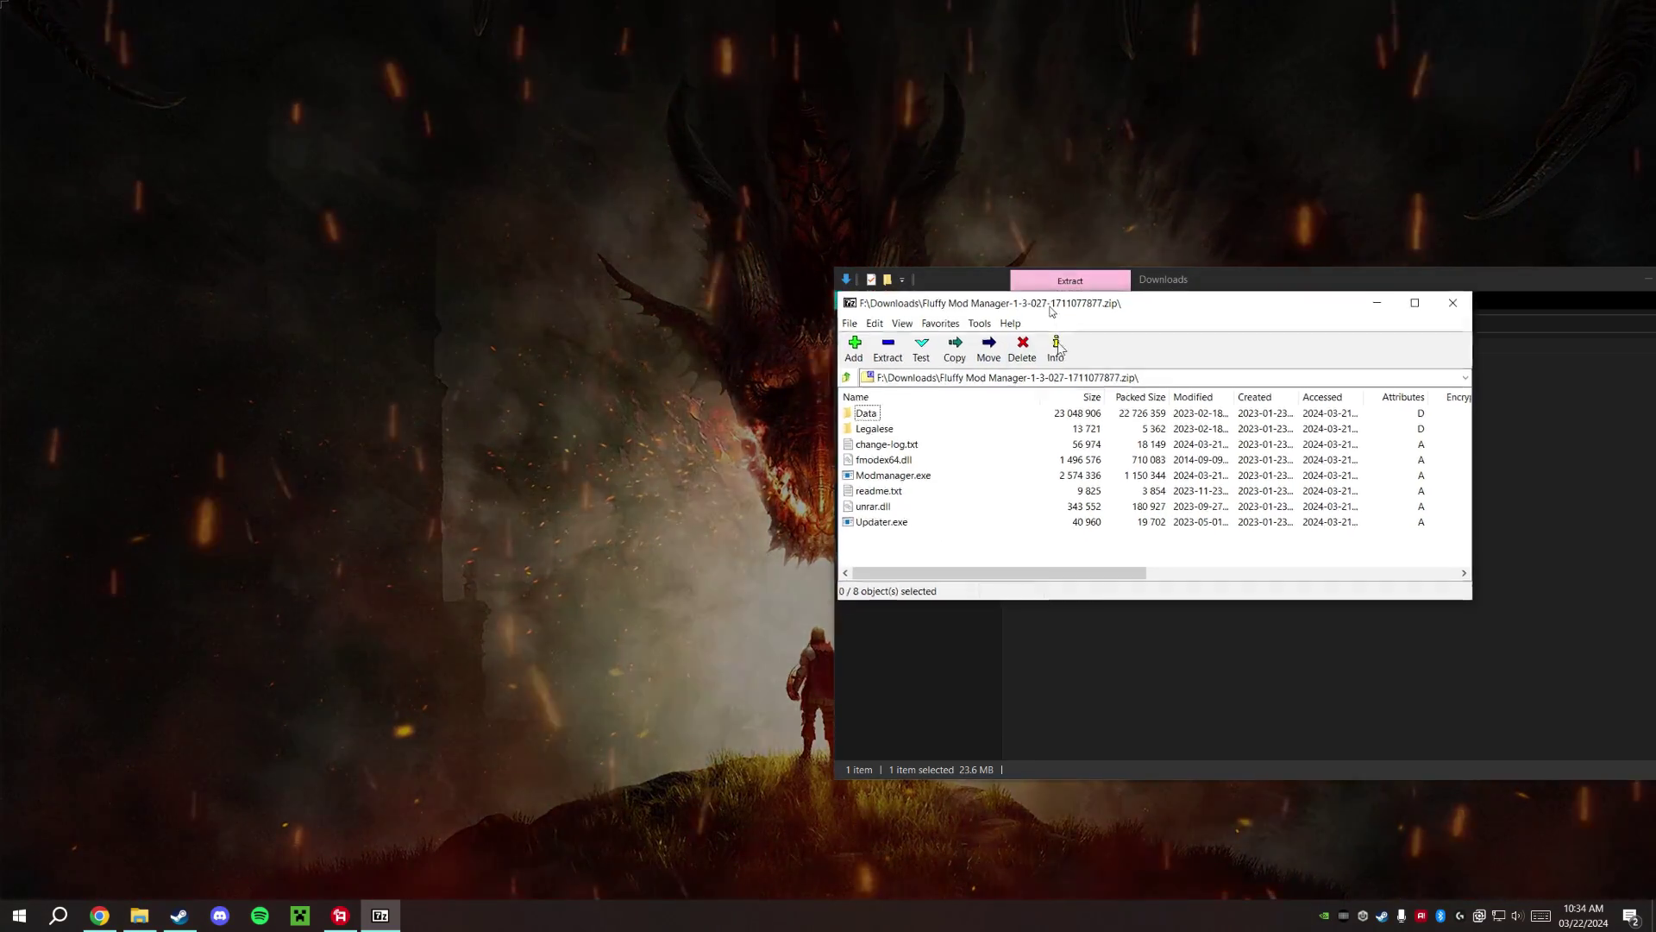
{"action": "left_click_drag", "start_coordinate": [1049, 294], "coordinate": [1093, 368]}
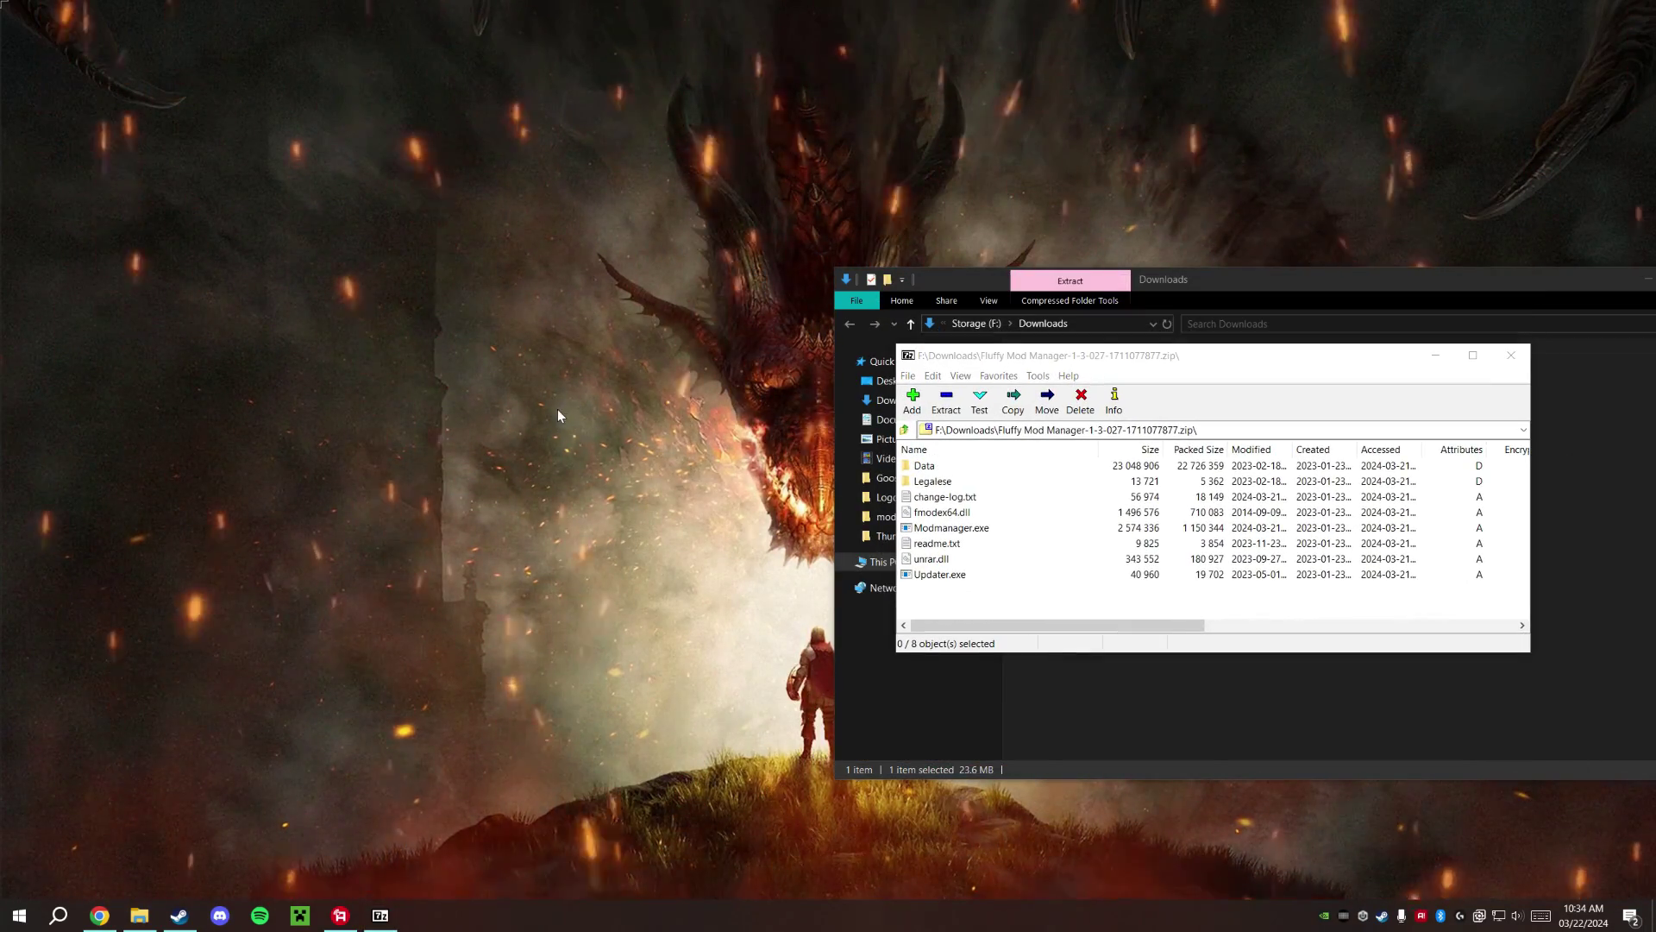
Create a new folder on the desktop with its default name and open it beside the archive window
{"action": "right_click", "coordinate": [576, 446]}
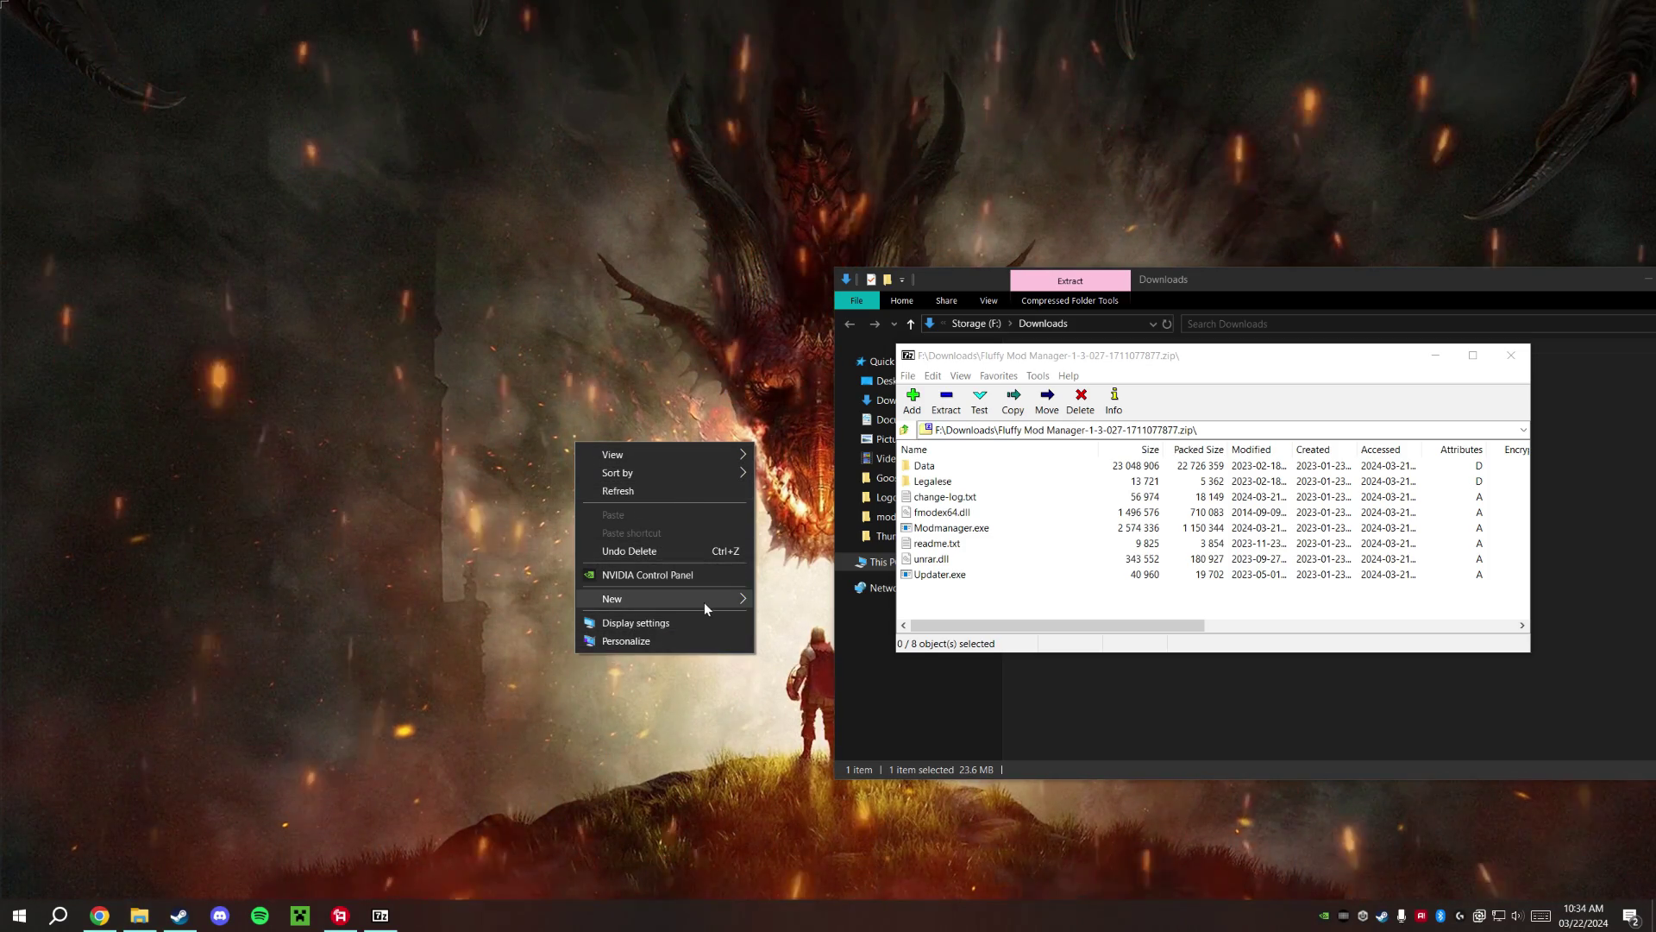
{"action": "mouse_move", "coordinate": [704, 598]}
{"action": "left_click", "coordinate": [789, 598]}
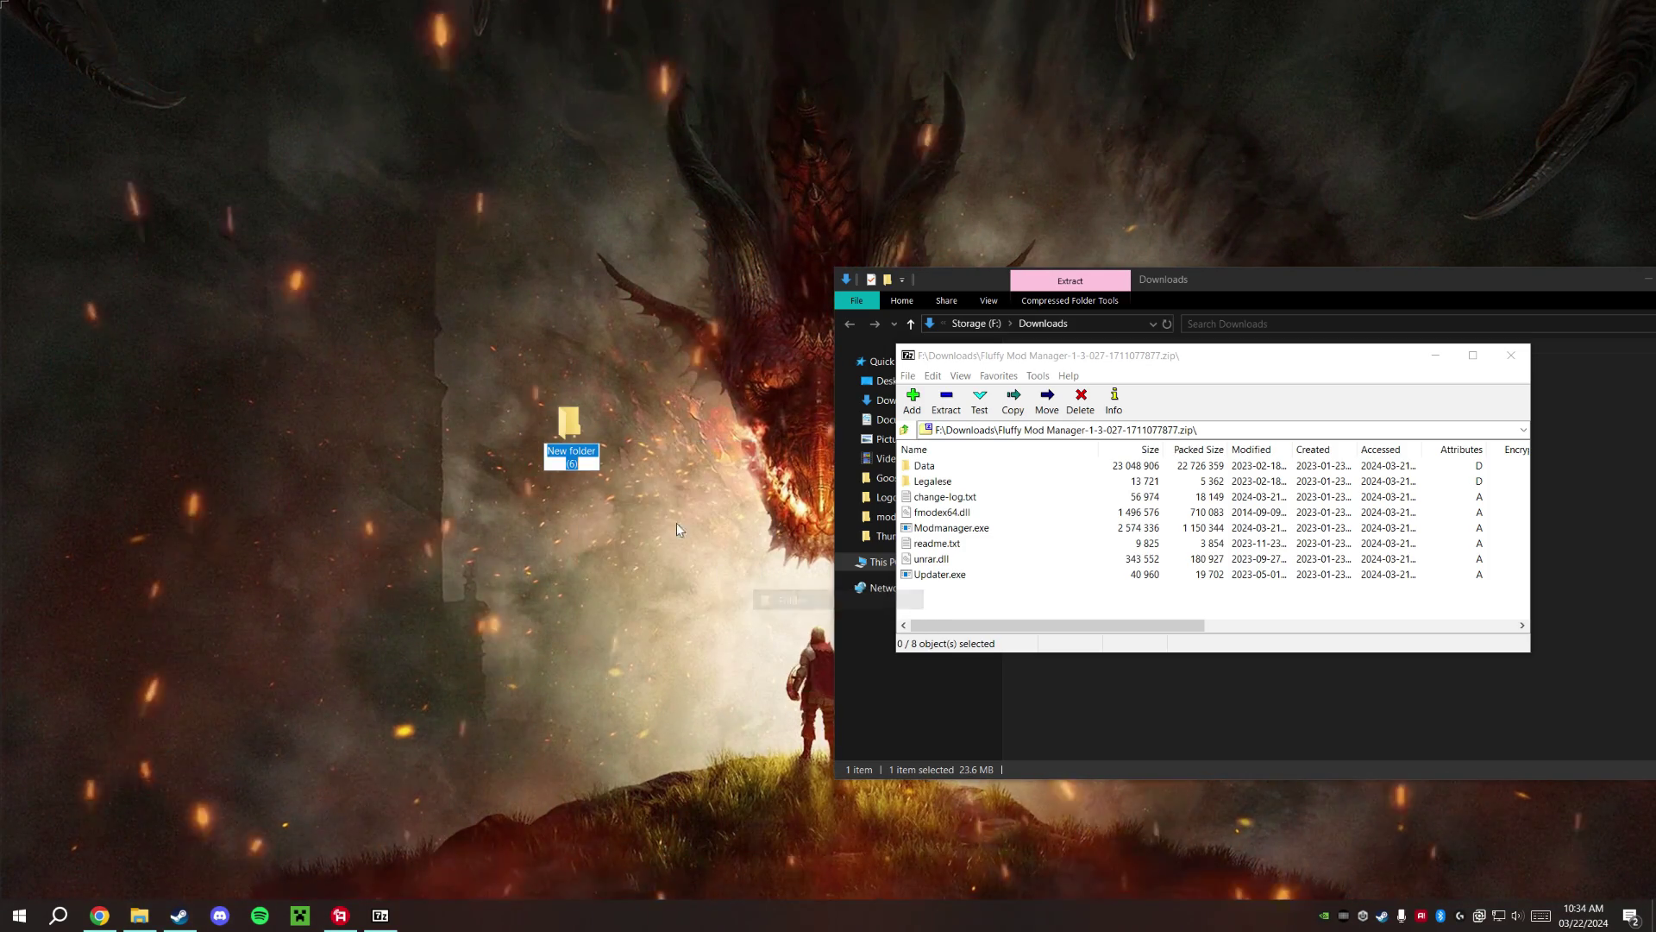
{"action": "double_click", "coordinate": [561, 433]}
{"action": "left_click_drag", "start_coordinate": [1121, 322], "coordinate": [409, 355]}
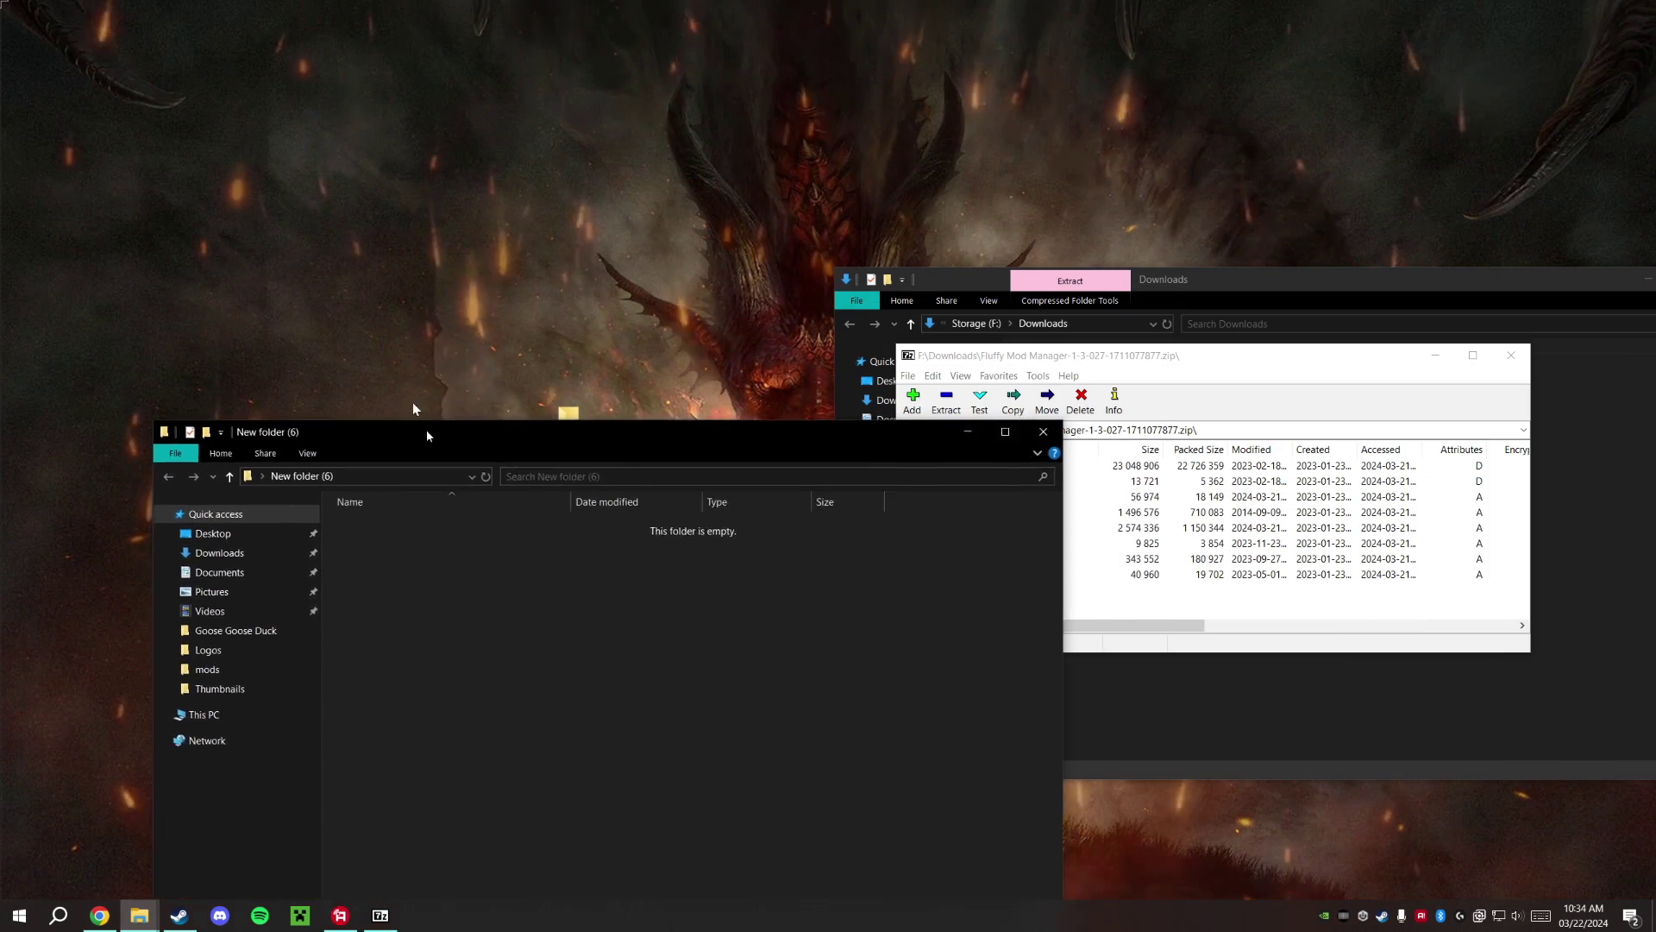
Extract all the Fluffy Mod Manager archive contents into the new desktop folder and close the archive
{"action": "left_click", "coordinate": [1039, 579]}
{"action": "left_click_drag", "start_coordinate": [1021, 597], "coordinate": [920, 467]}
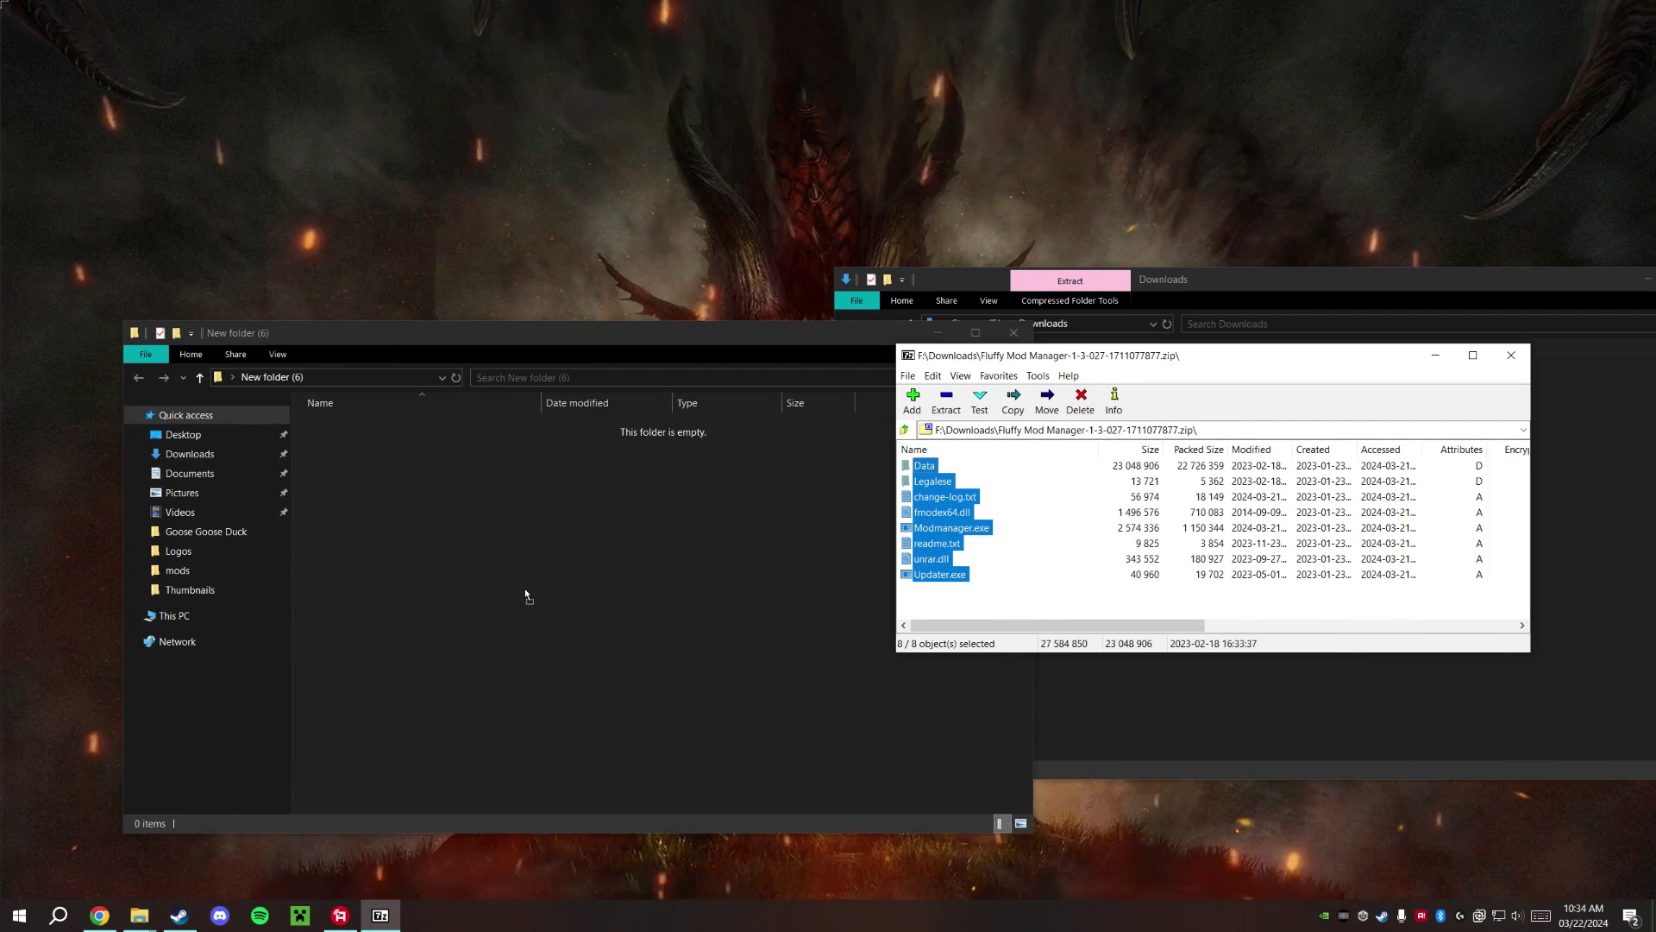
{"action": "left_click_drag", "start_coordinate": [525, 595], "coordinate": [525, 595]}
{"action": "left_click_drag", "start_coordinate": [1230, 366], "coordinate": [1156, 329]}
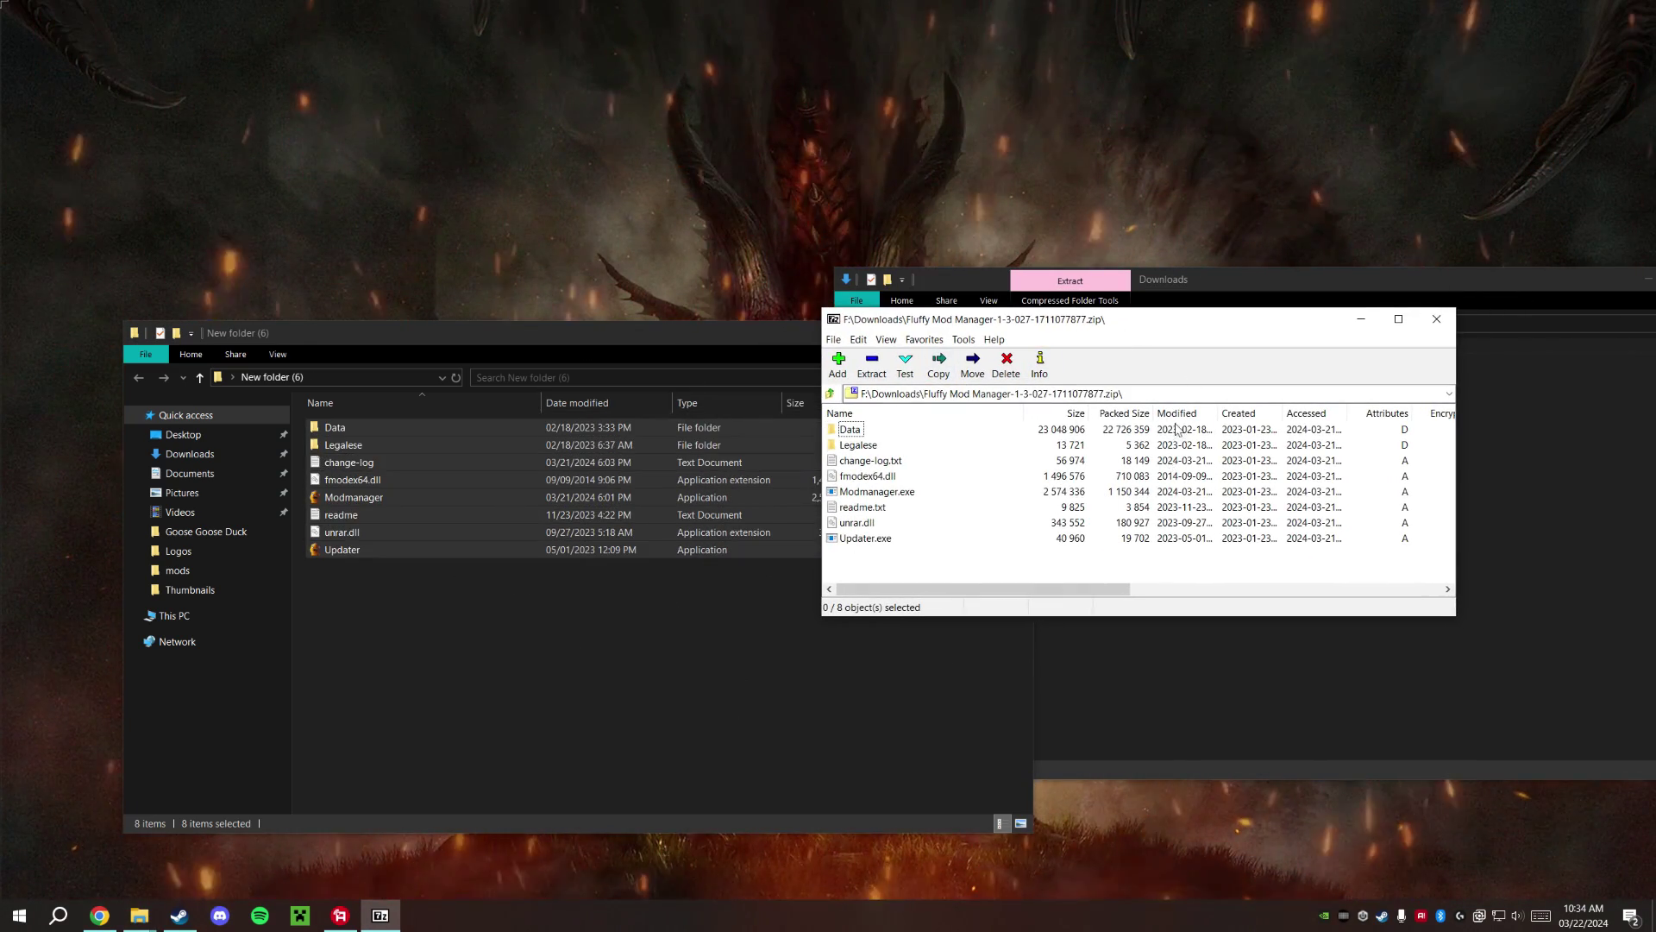
{"action": "left_click", "coordinate": [1436, 319]}
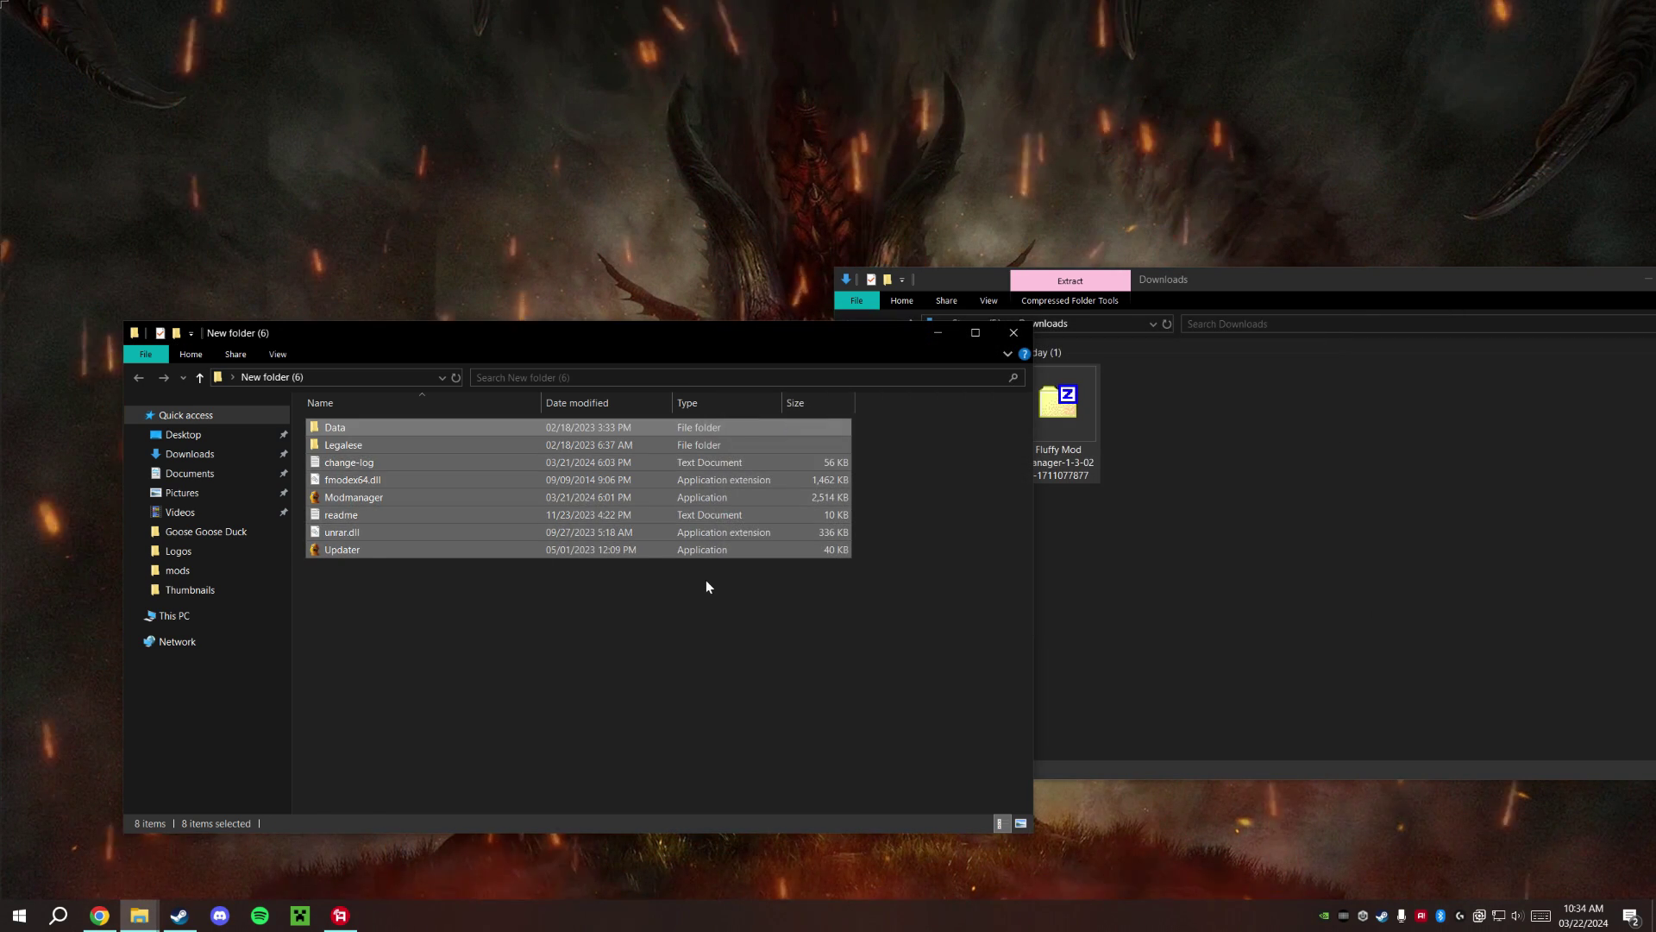
Try to update the mod manager by running Updater from the extracted files, and dismiss its message
{"action": "left_click", "coordinate": [705, 580]}
{"action": "double_click", "coordinate": [399, 554]}
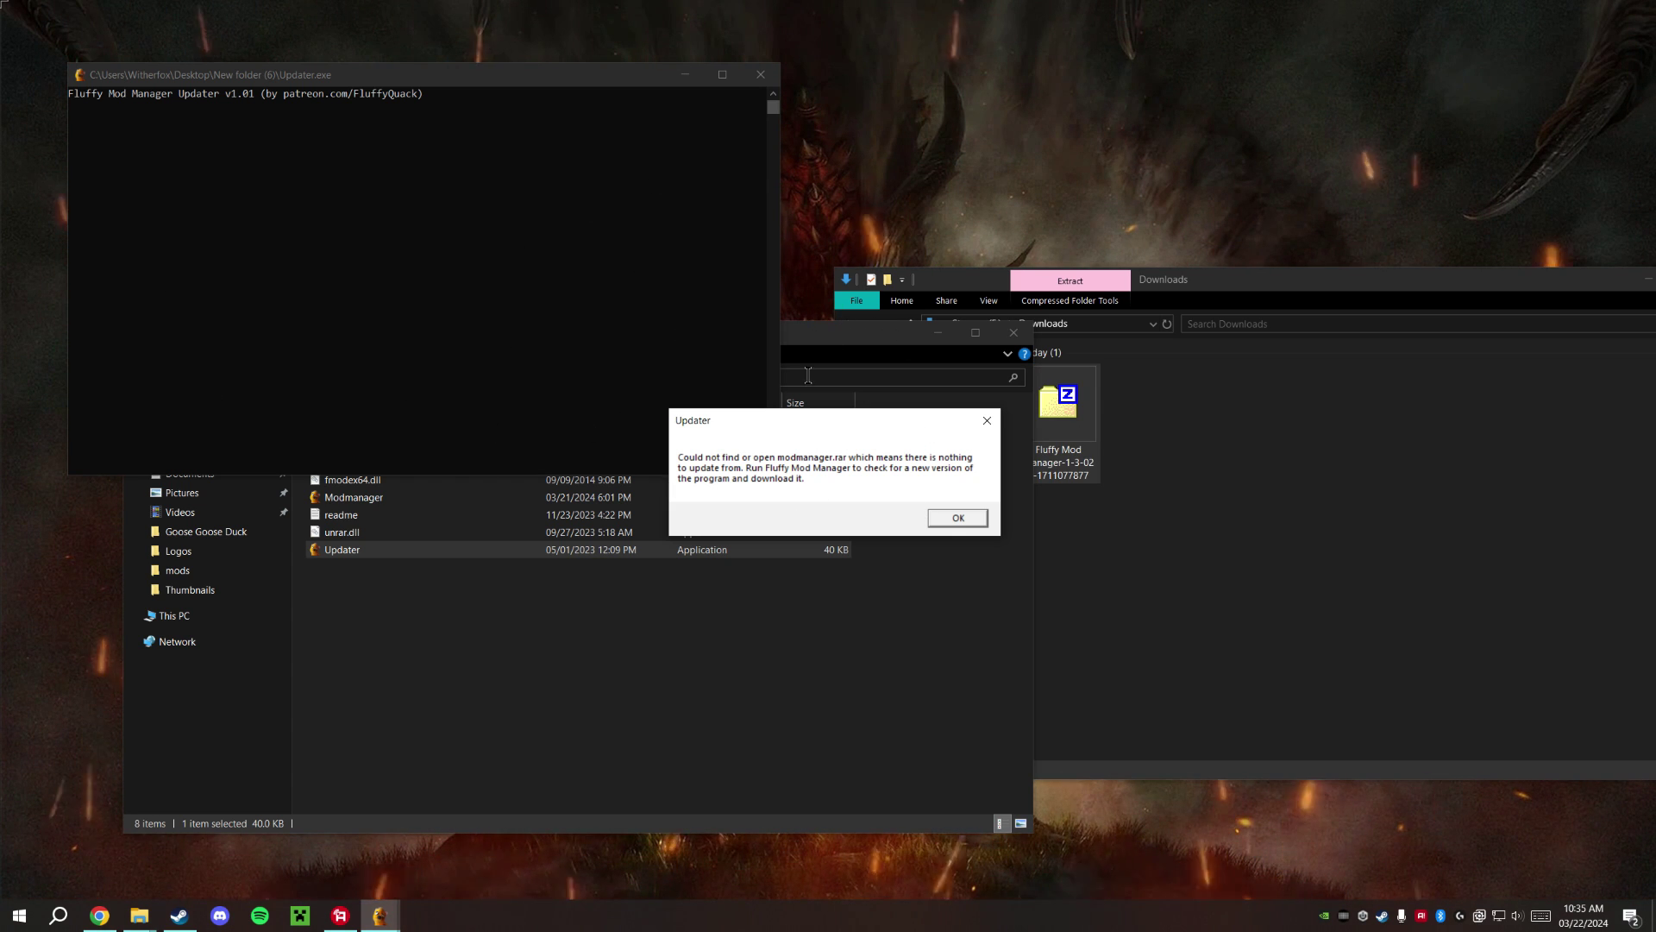
{"action": "left_click_drag", "start_coordinate": [763, 416], "coordinate": [881, 363]}
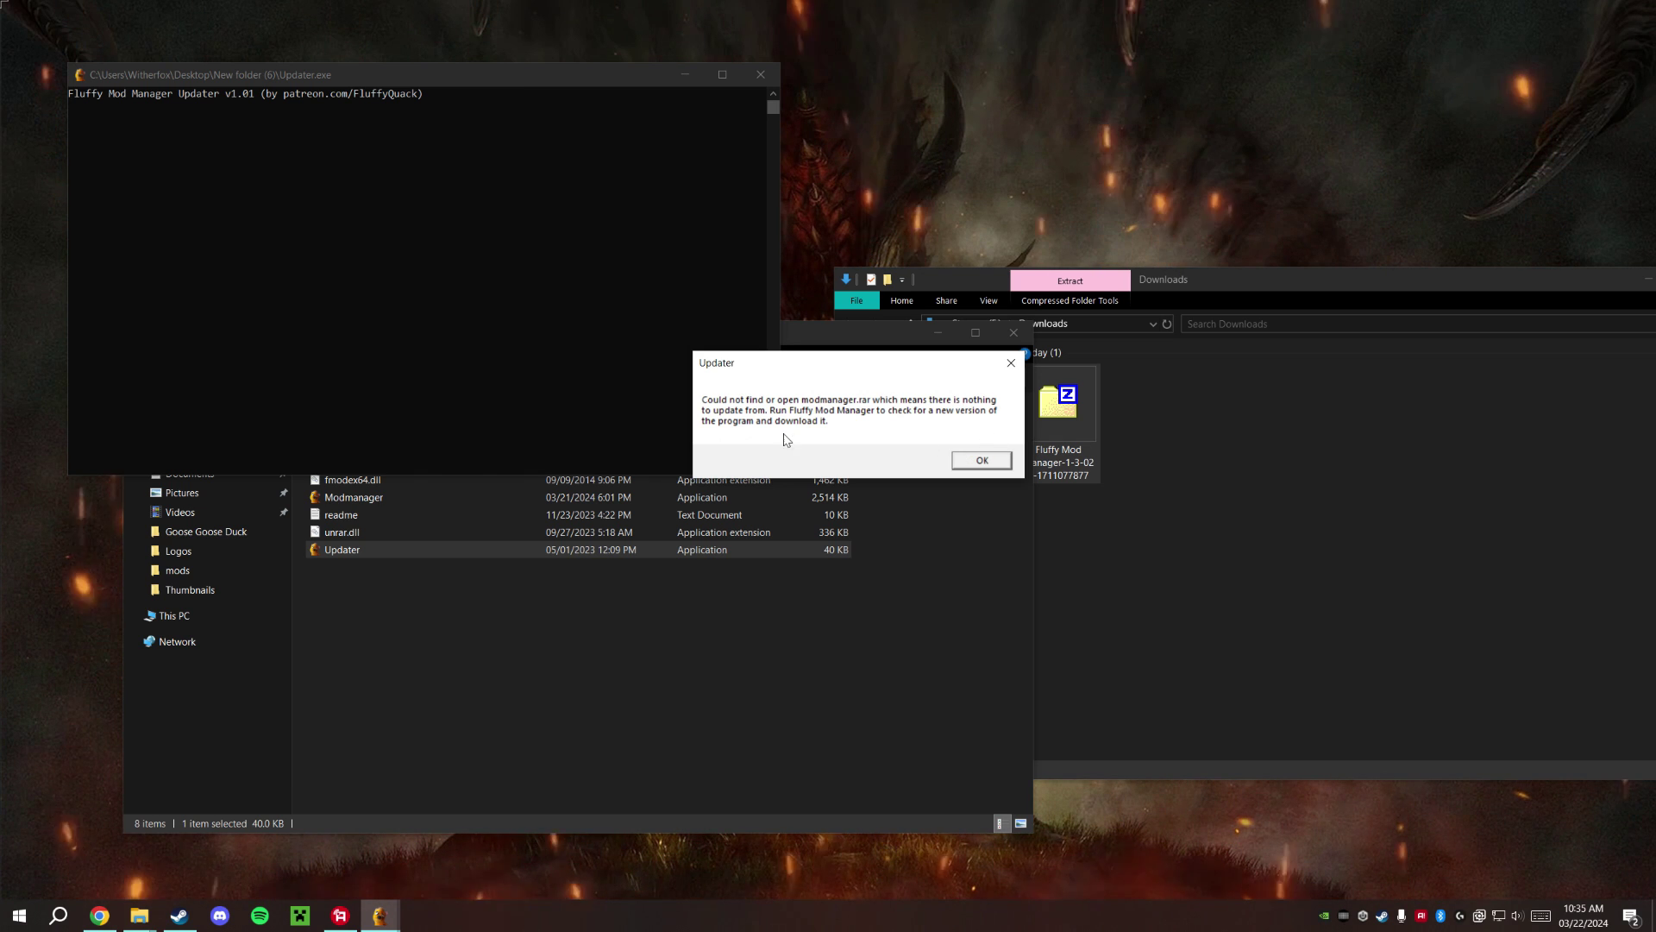
{"action": "left_click", "coordinate": [981, 459]}
{"action": "left_click", "coordinate": [507, 647]}
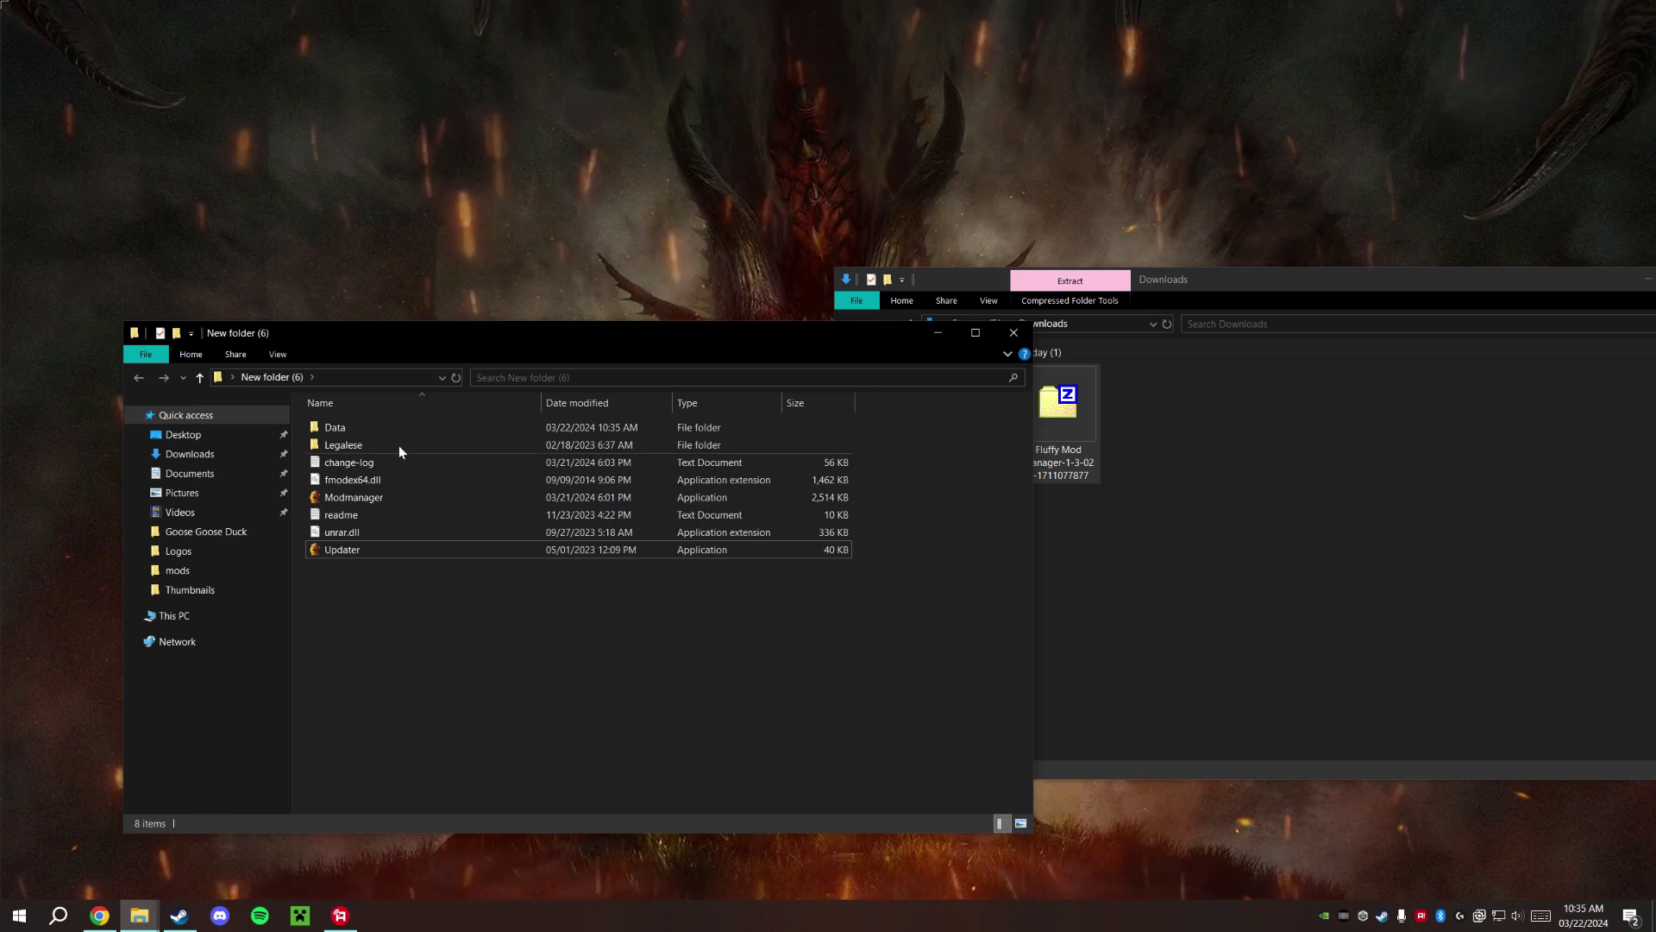
Launch Modmanager, choose Dragon's Dogma 2 as the game and close the mod manager
{"action": "double_click", "coordinate": [380, 499]}
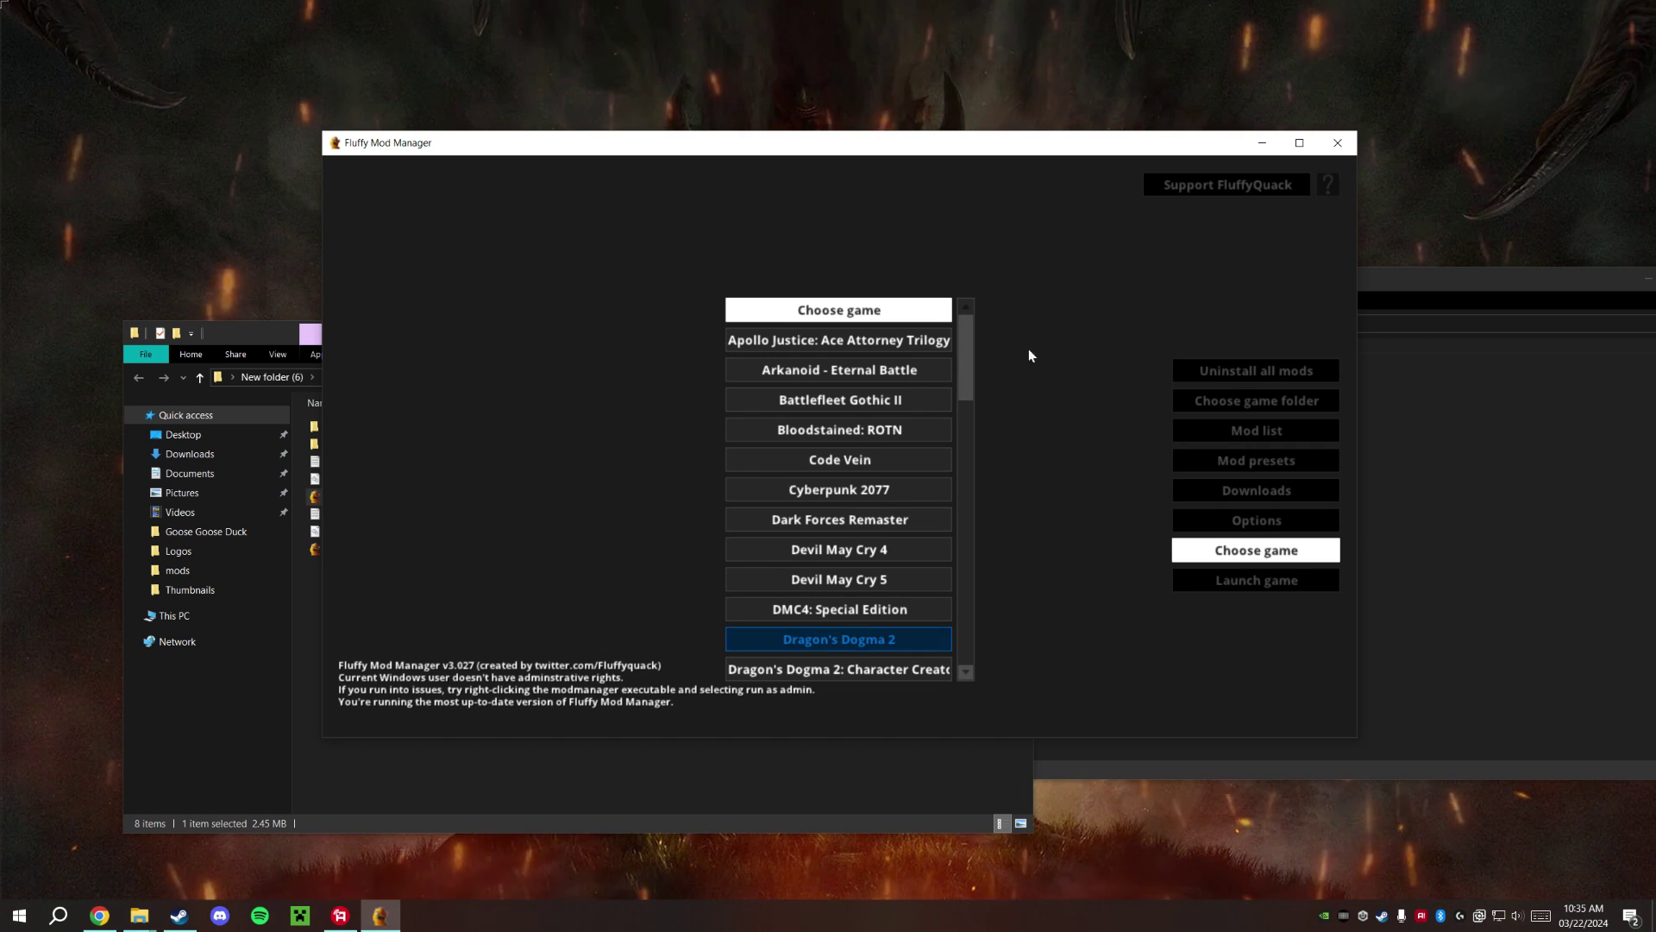
{"action": "left_click", "coordinate": [809, 642]}
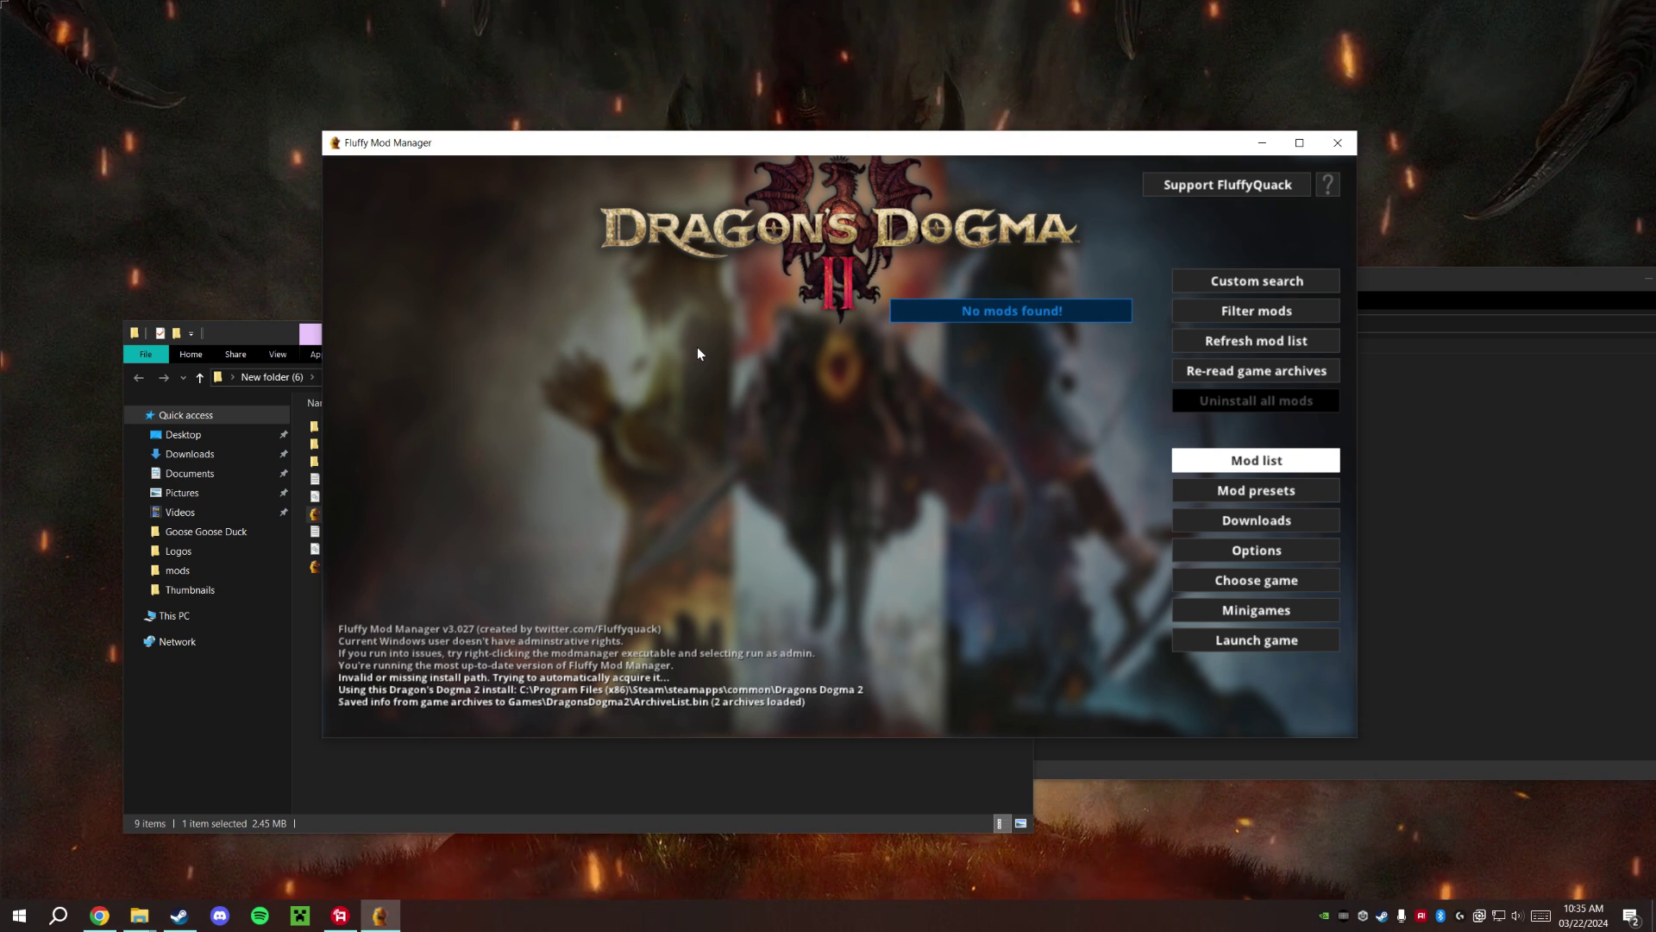
{"action": "left_click_drag", "start_coordinate": [718, 162], "coordinate": [611, 168]}
{"action": "left_click", "coordinate": [1229, 148]}
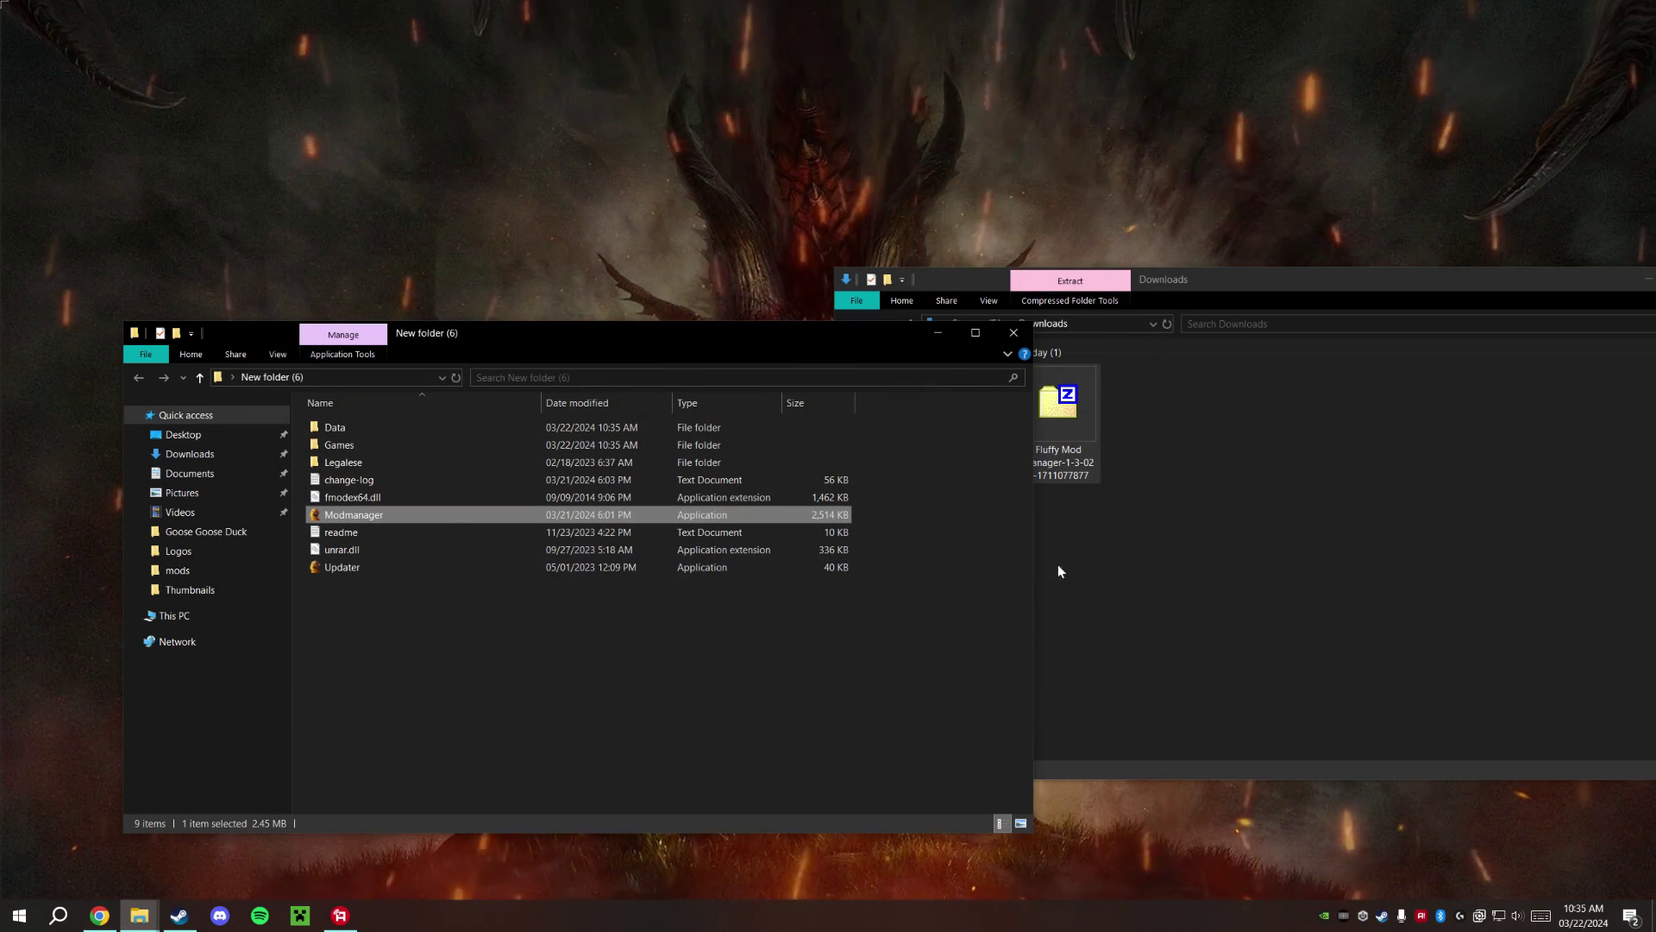
{"action": "left_click", "coordinate": [961, 661]}
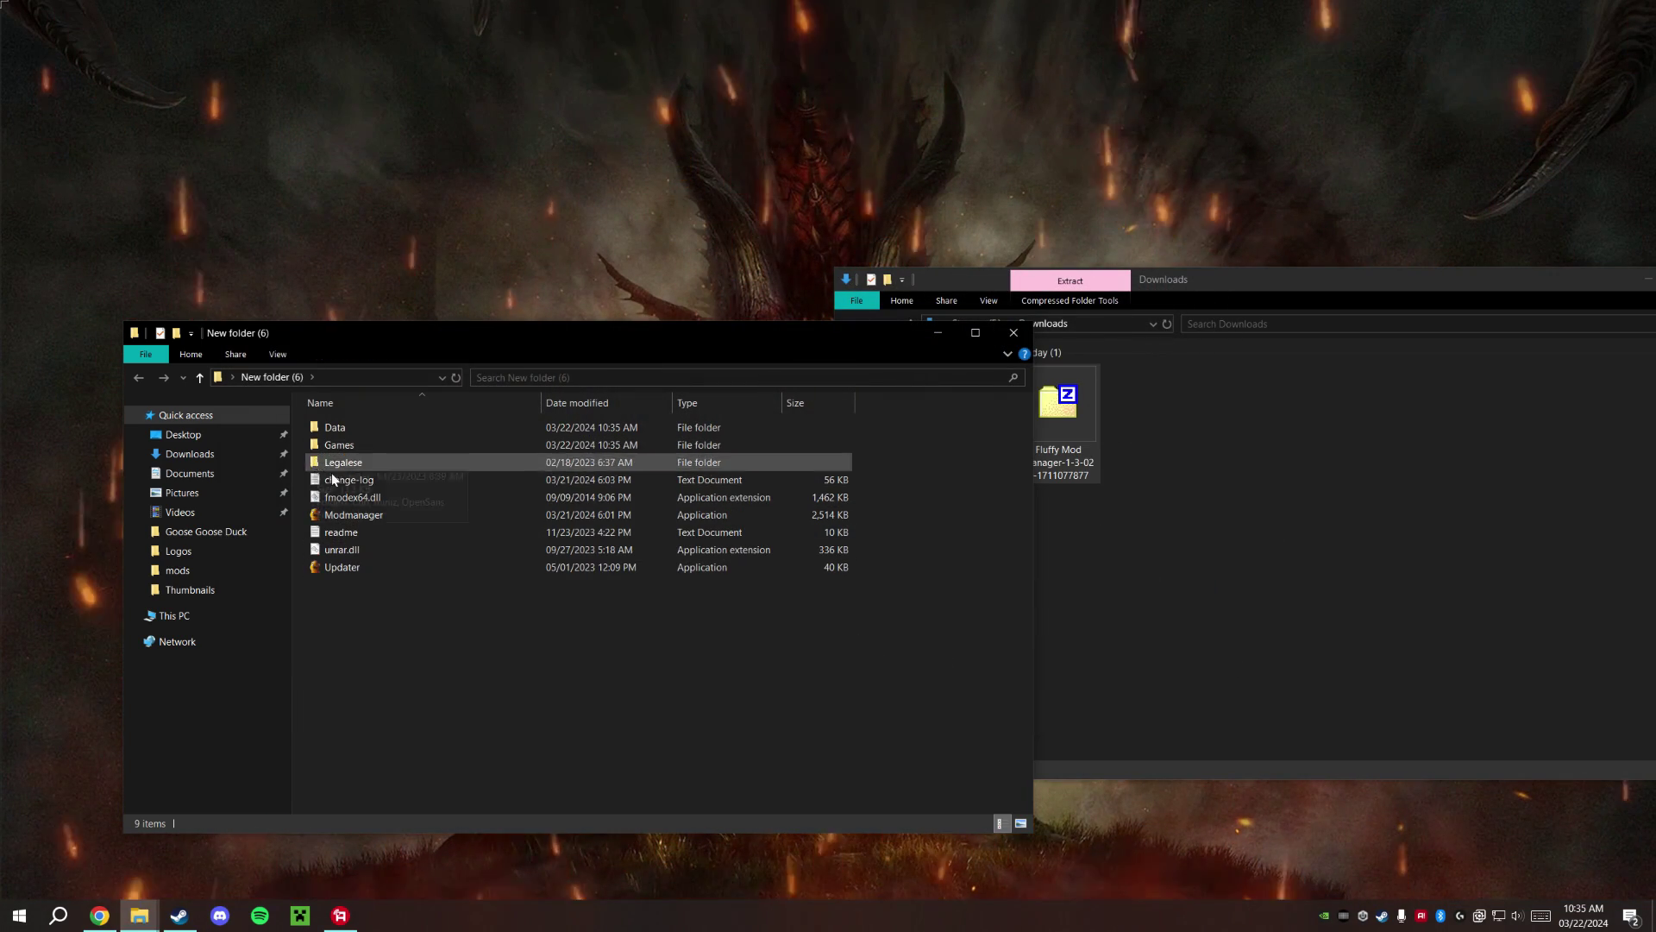
Open the Mods folder inside Games\DragonsDogma2 in the mod manager's folder
{"action": "left_click_drag", "start_coordinate": [508, 343], "coordinate": [743, 285]}
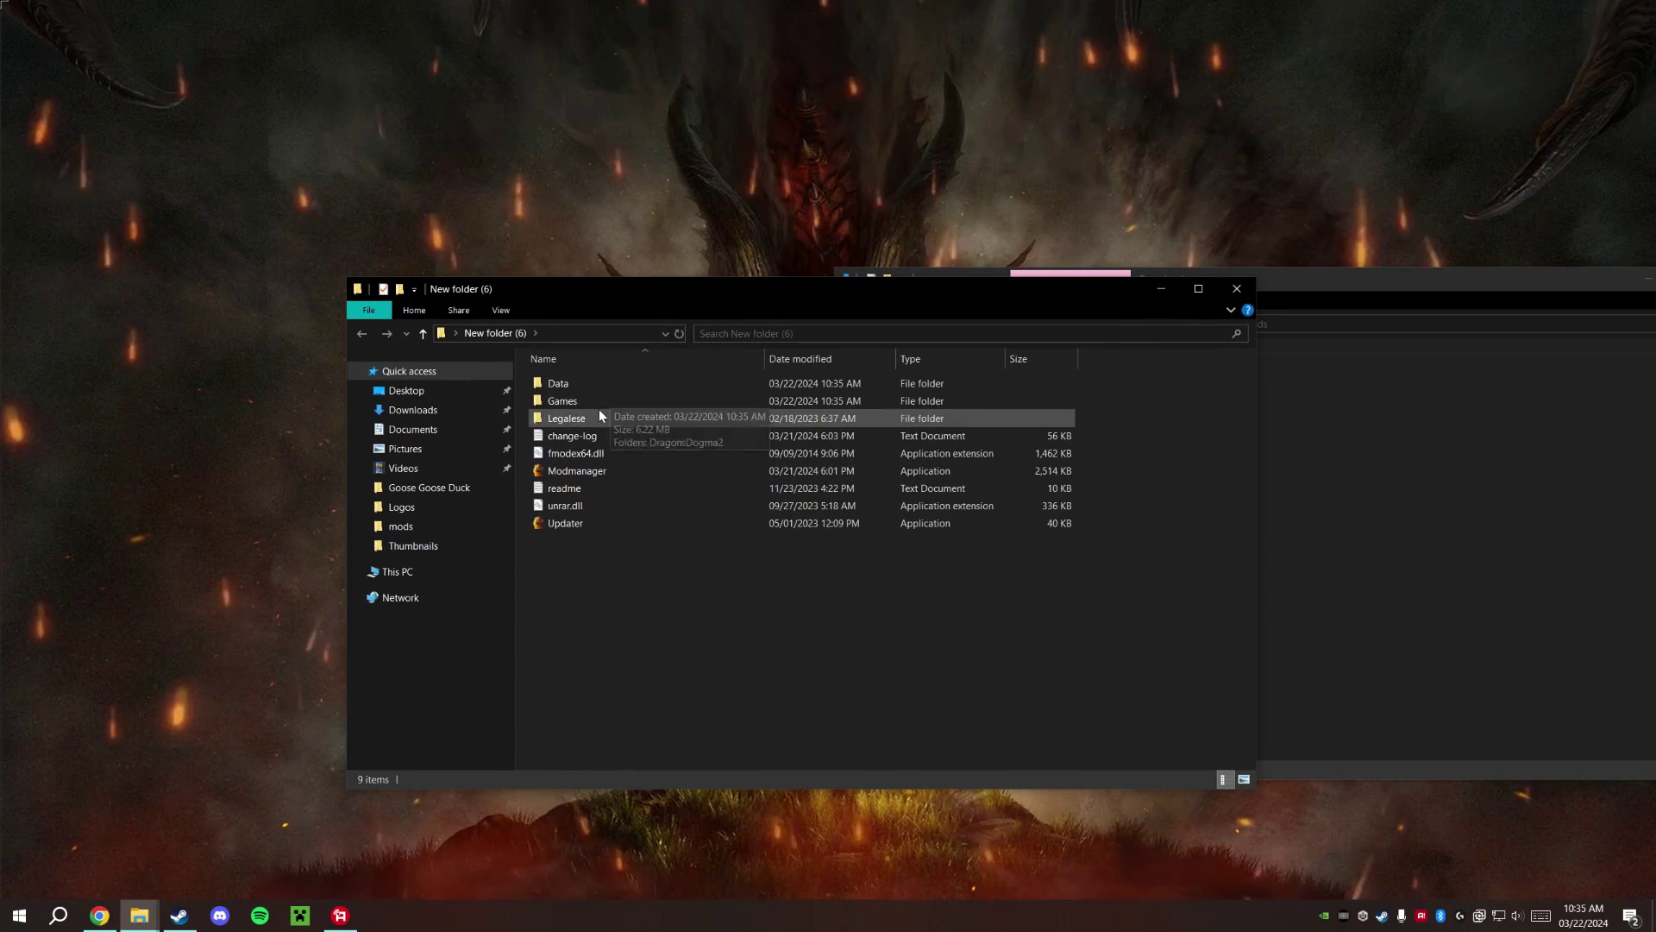
{"action": "double_click", "coordinate": [635, 400]}
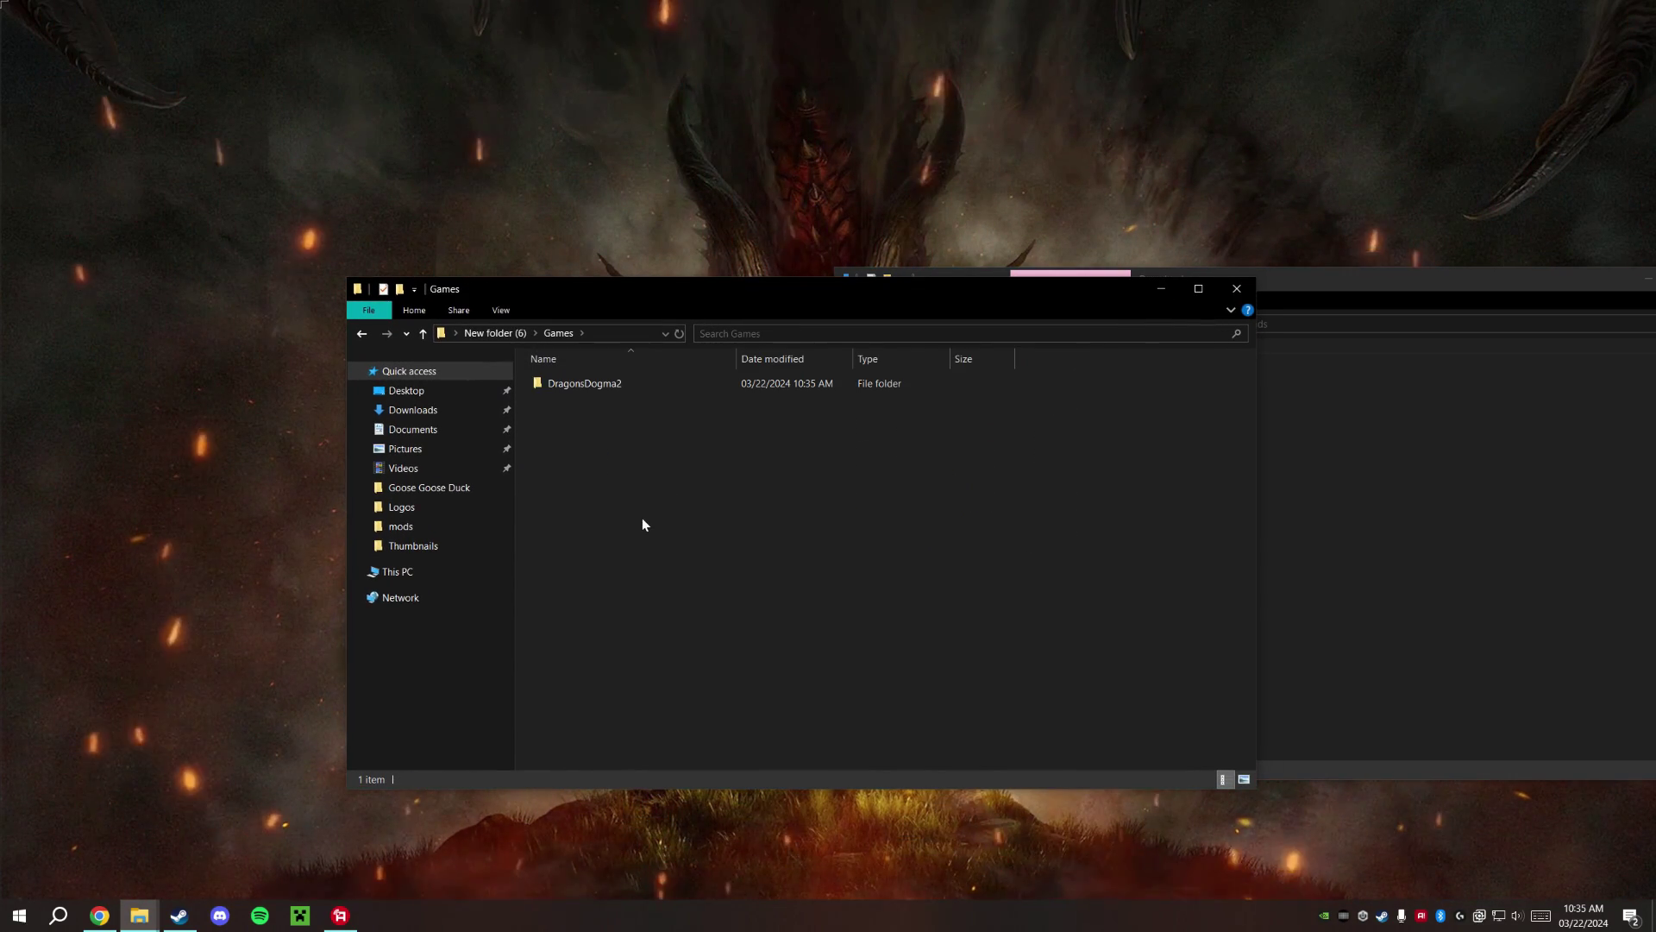
{"action": "left_click_drag", "start_coordinate": [557, 402], "coordinate": [671, 413]}
{"action": "double_click", "coordinate": [668, 383]}
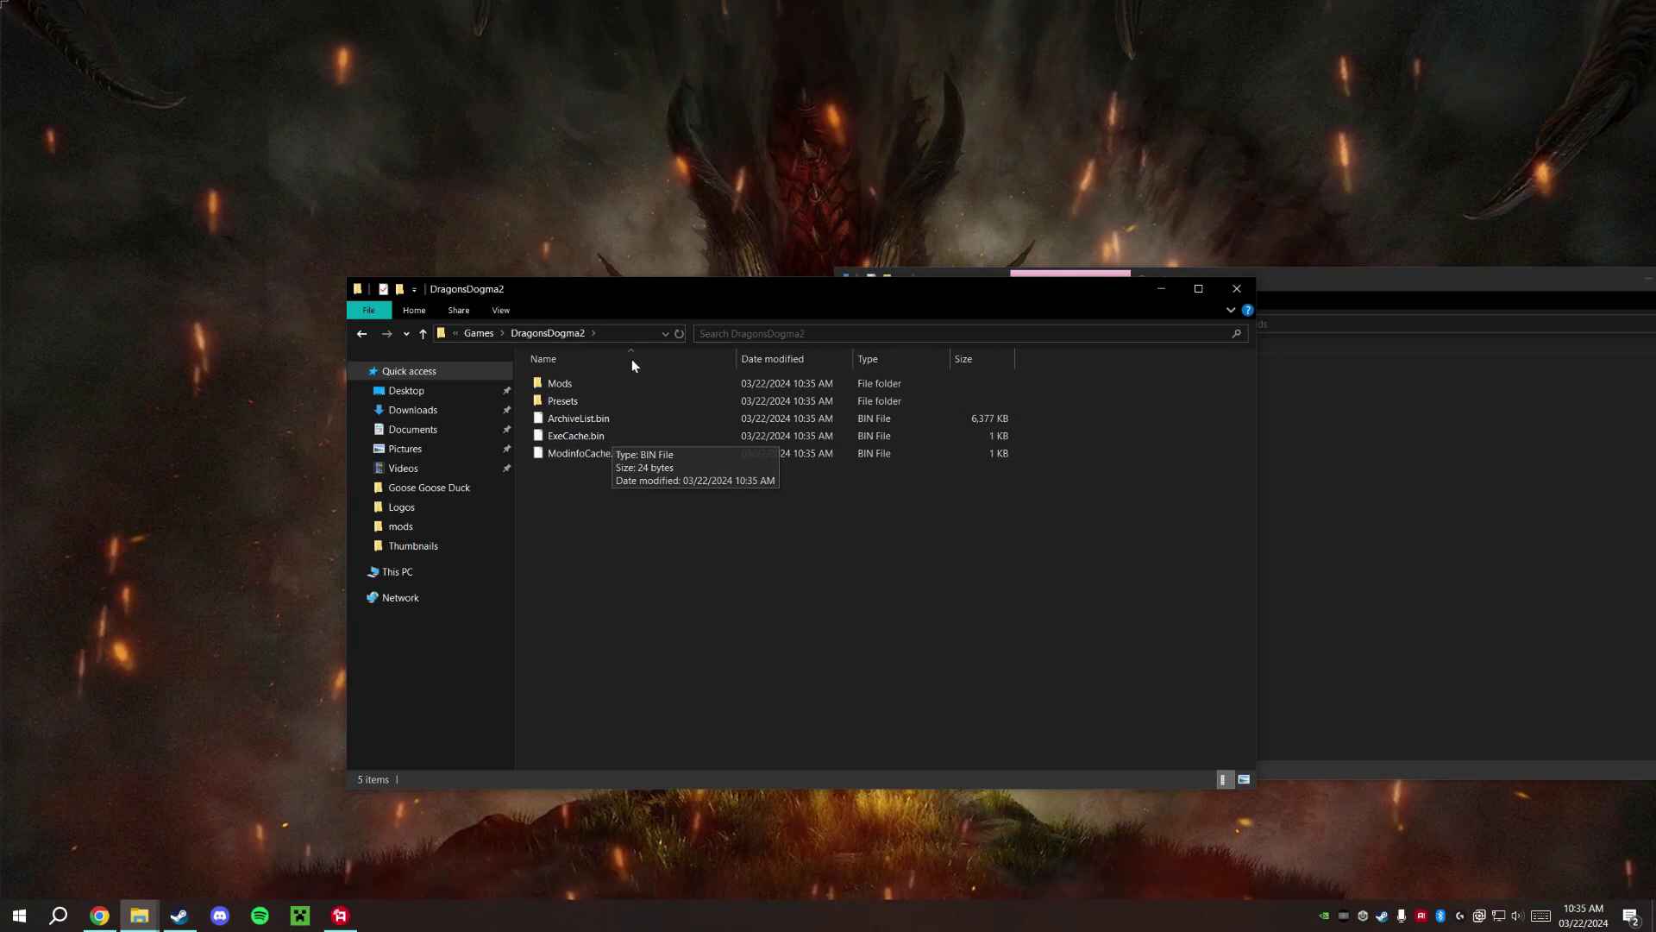
{"action": "left_click_drag", "start_coordinate": [747, 290], "coordinate": [705, 283]}
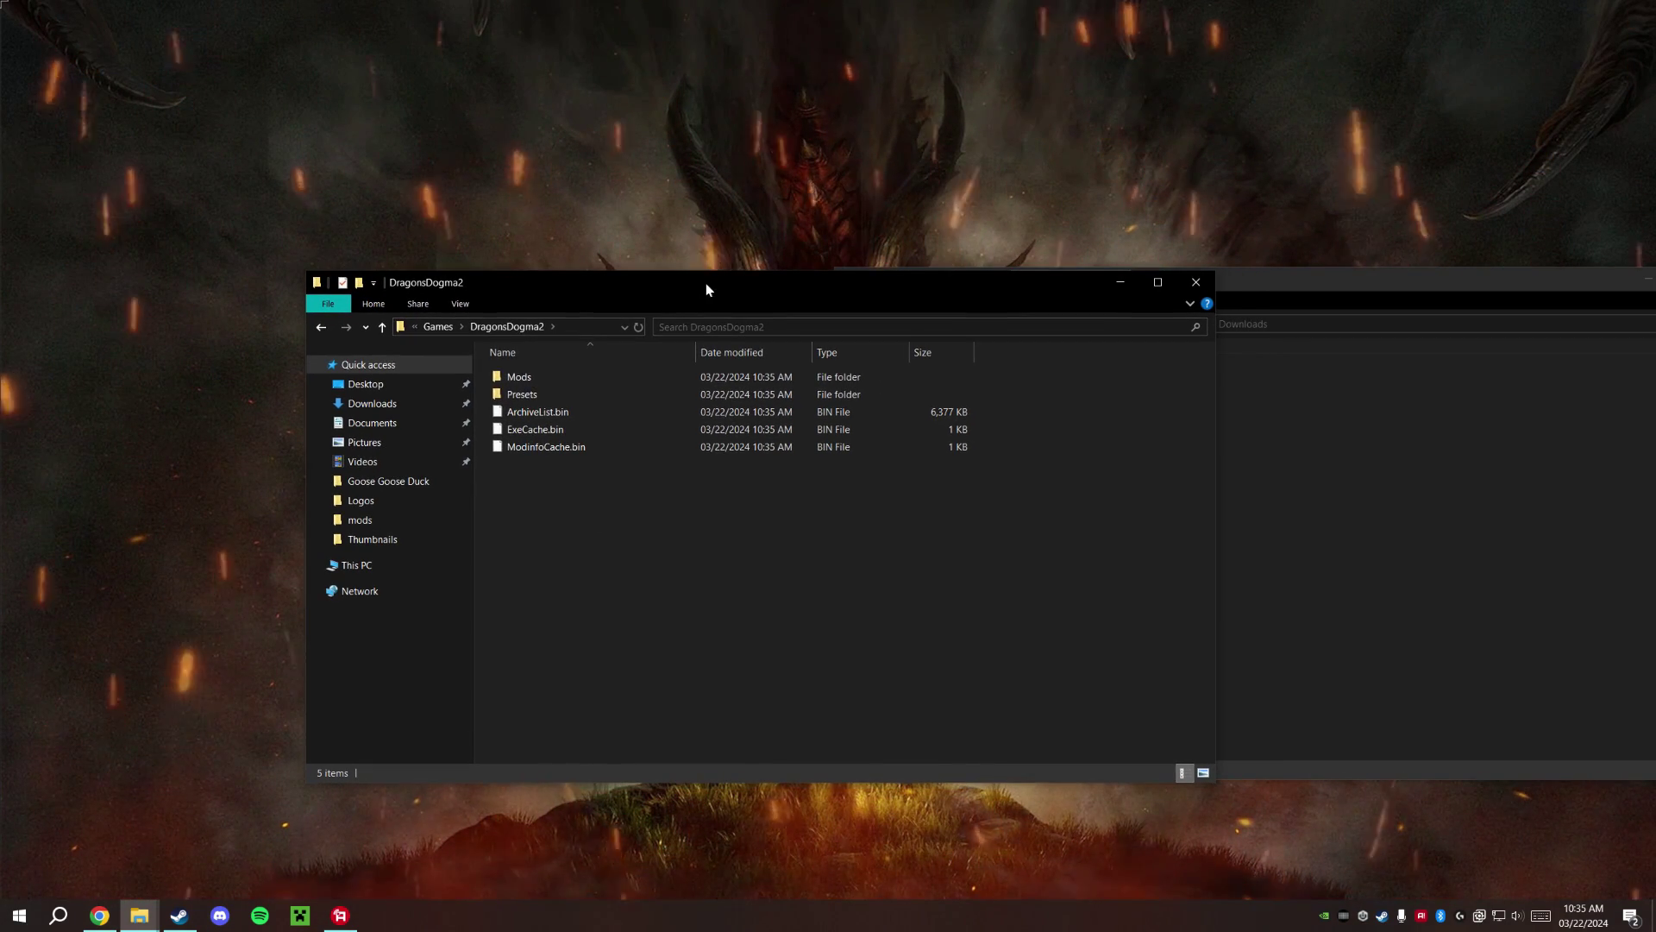
{"action": "double_click", "coordinate": [571, 376]}
Switch to Chrome and read the description and install instructions on the Early n' Cheap Art of Metamorphosis mod page
{"action": "left_click", "coordinate": [99, 915]}
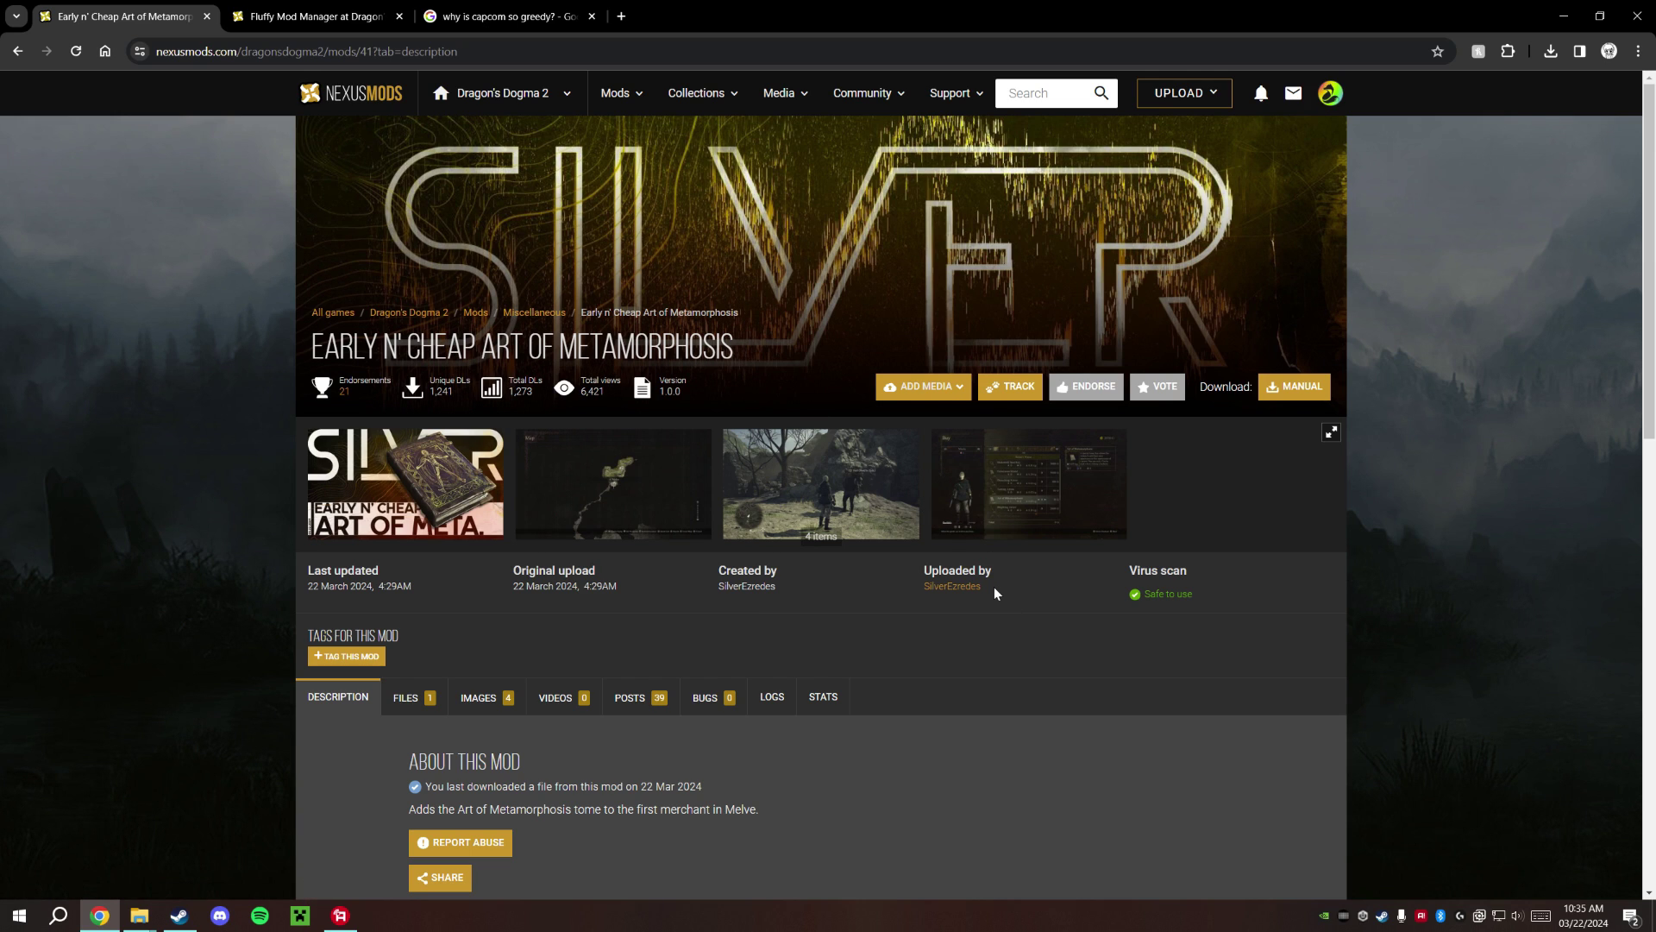
{"action": "scroll", "coordinate": [990, 586], "scroll_direction": "down", "scroll_amount": 3}
{"action": "scroll", "coordinate": [1020, 463], "scroll_direction": "down", "scroll_amount": 1}
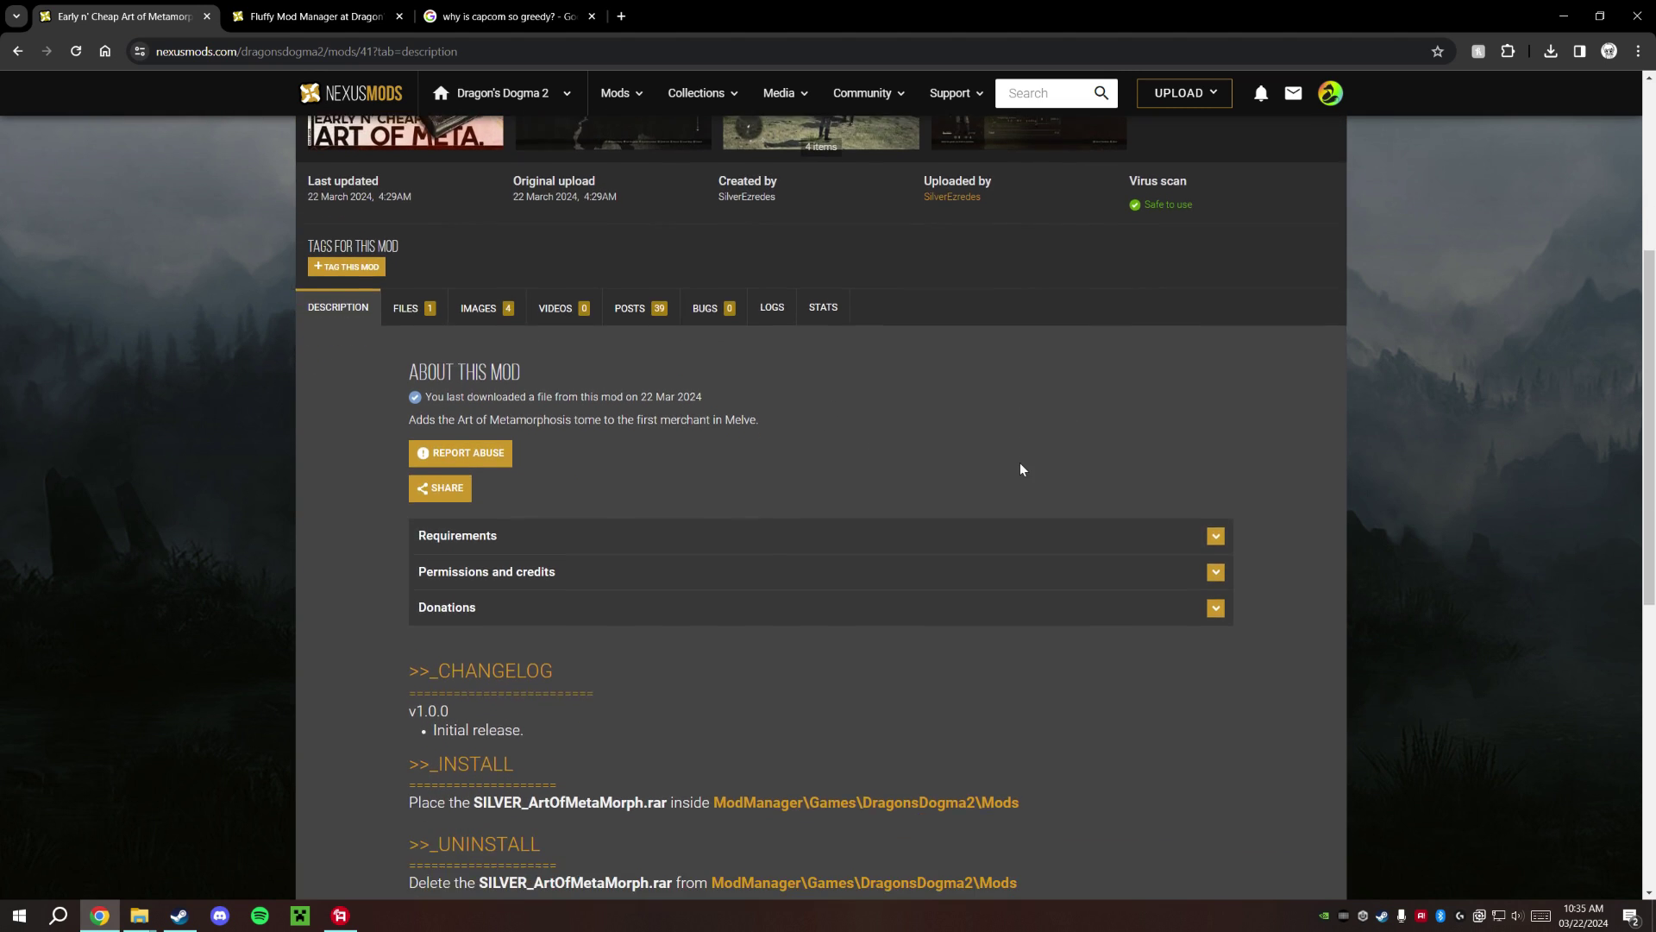
{"action": "scroll", "coordinate": [988, 465], "scroll_direction": "up", "scroll_amount": 2}
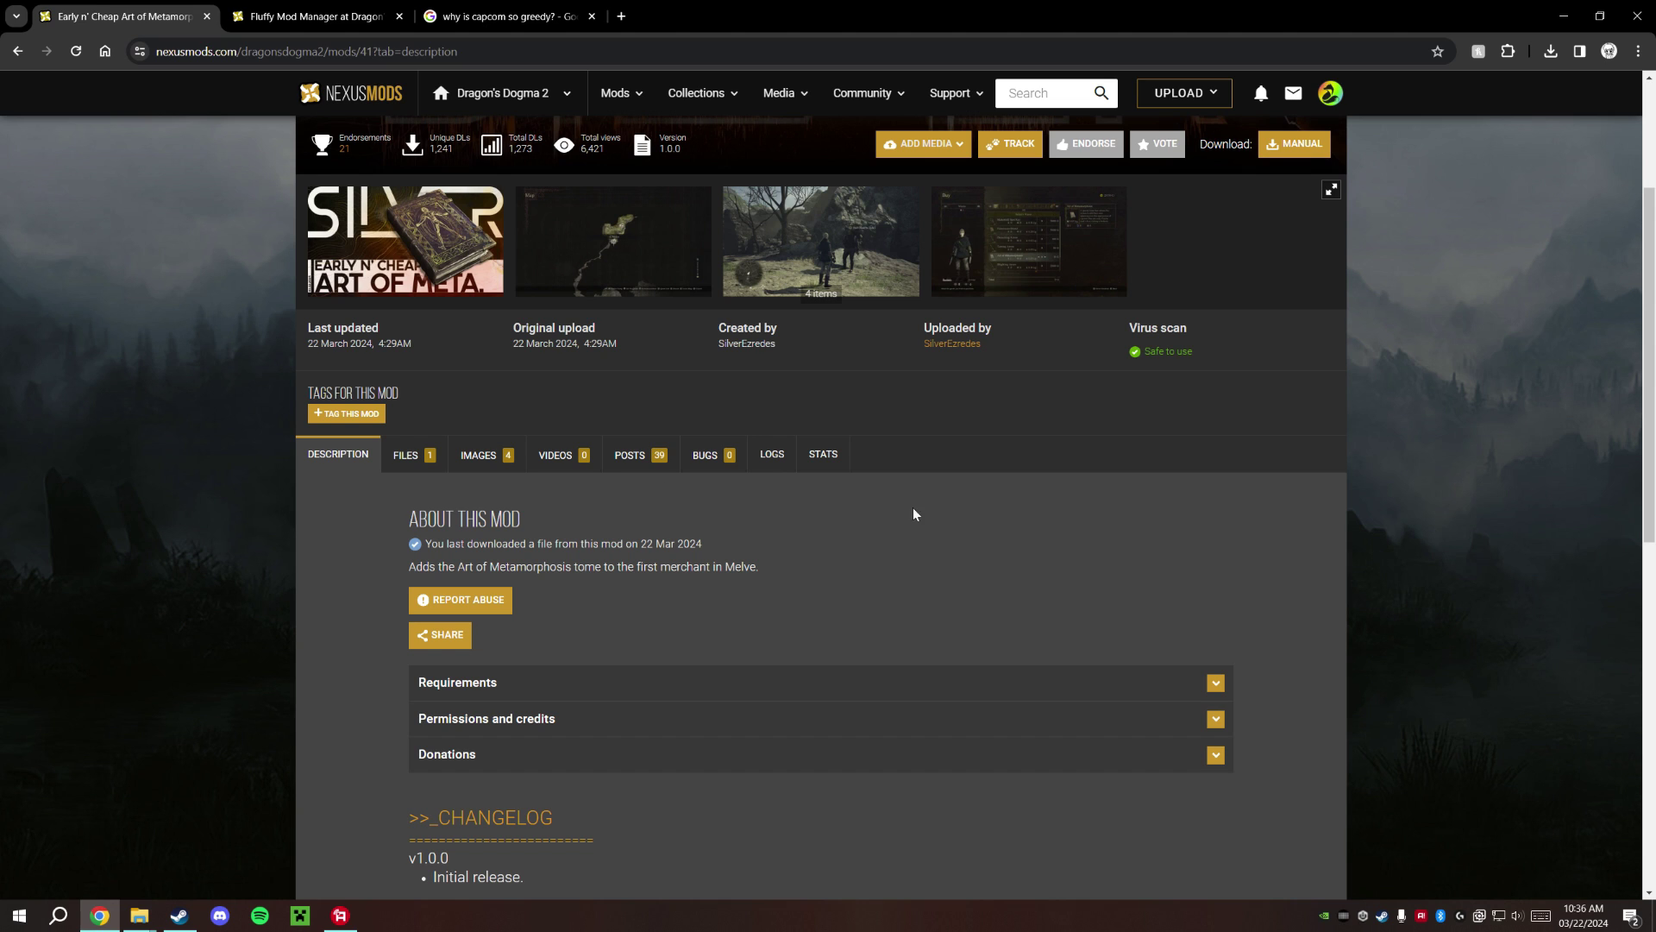
{"action": "scroll", "coordinate": [921, 511], "scroll_direction": "down", "scroll_amount": 1}
{"action": "scroll", "coordinate": [904, 439], "scroll_direction": "up", "scroll_amount": 1}
{"action": "scroll", "coordinate": [904, 435], "scroll_direction": "down", "scroll_amount": 3}
{"action": "scroll", "coordinate": [983, 358], "scroll_direction": "up", "scroll_amount": 3}
{"action": "scroll", "coordinate": [974, 436], "scroll_direction": "down", "scroll_amount": 2}
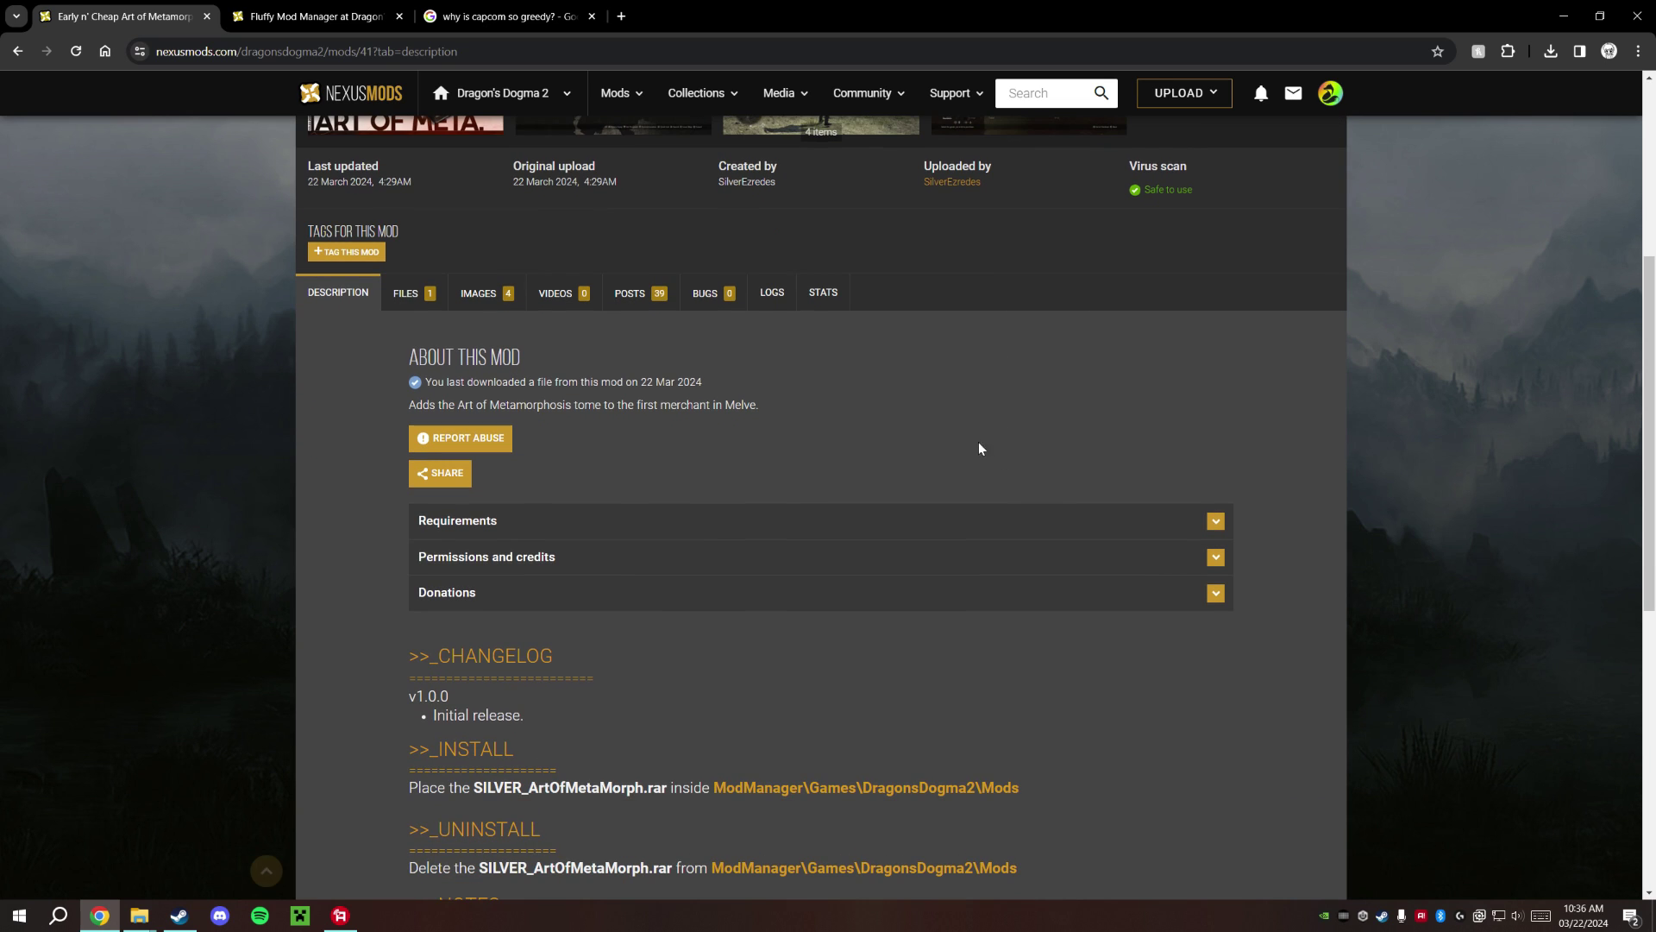
View the mod's gallery screenshot of the merchant's shop at full size and close it
{"action": "scroll", "coordinate": [917, 400], "scroll_direction": "up", "scroll_amount": 3}
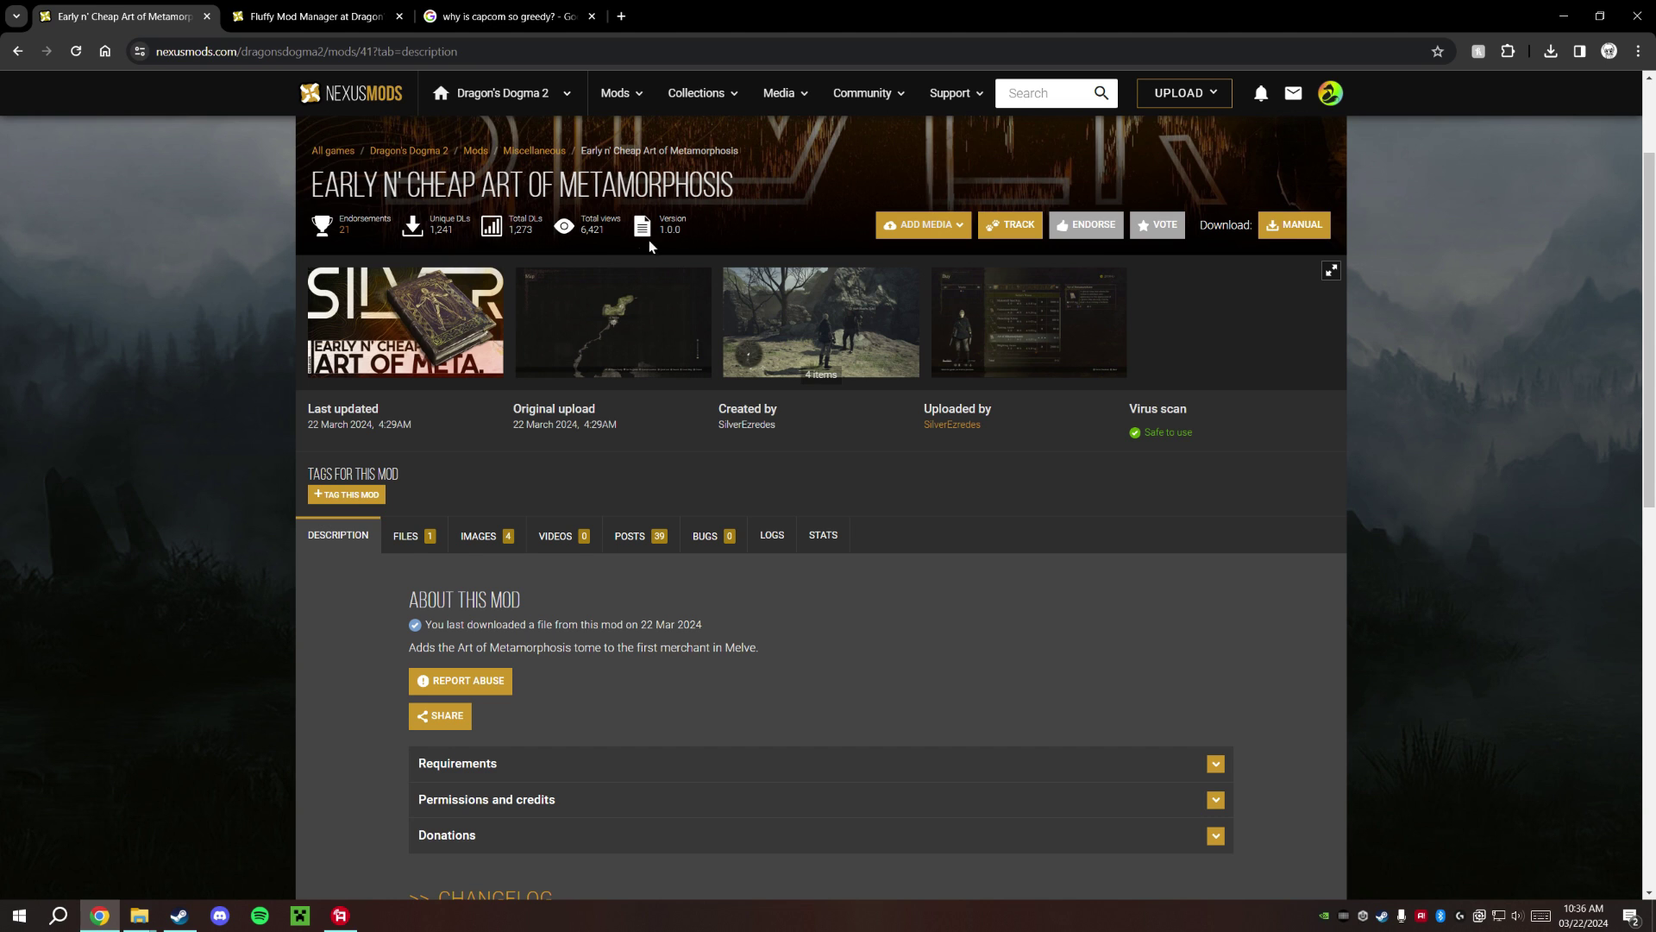
{"action": "left_click", "coordinate": [1046, 331]}
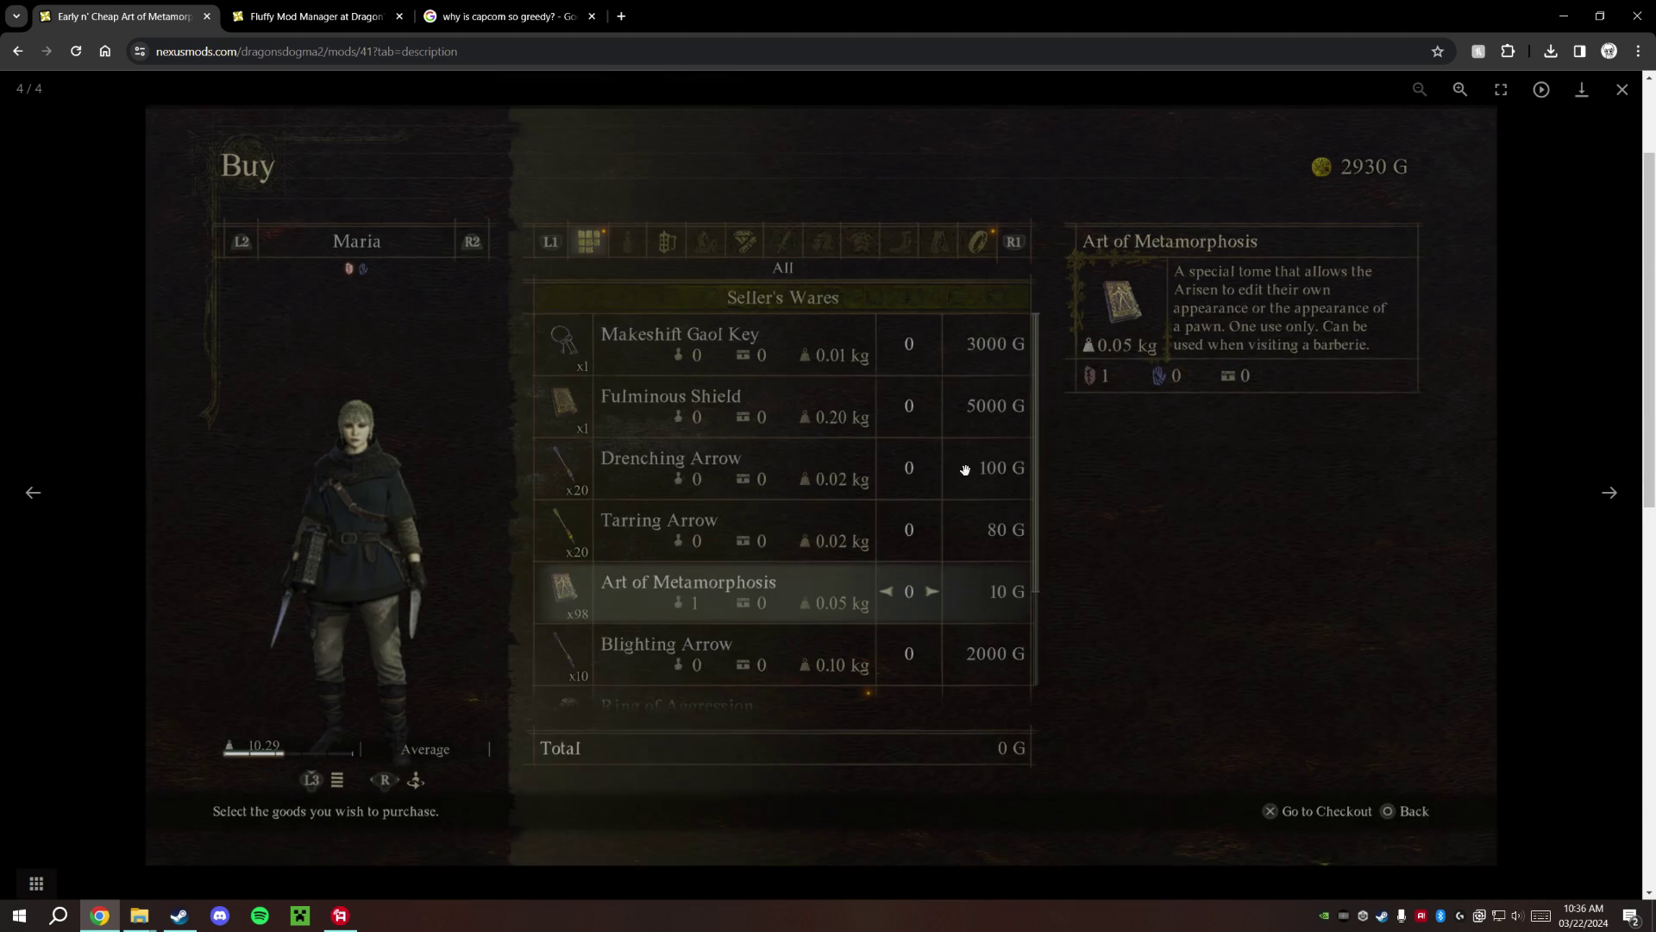
{"action": "left_click", "coordinate": [1622, 89]}
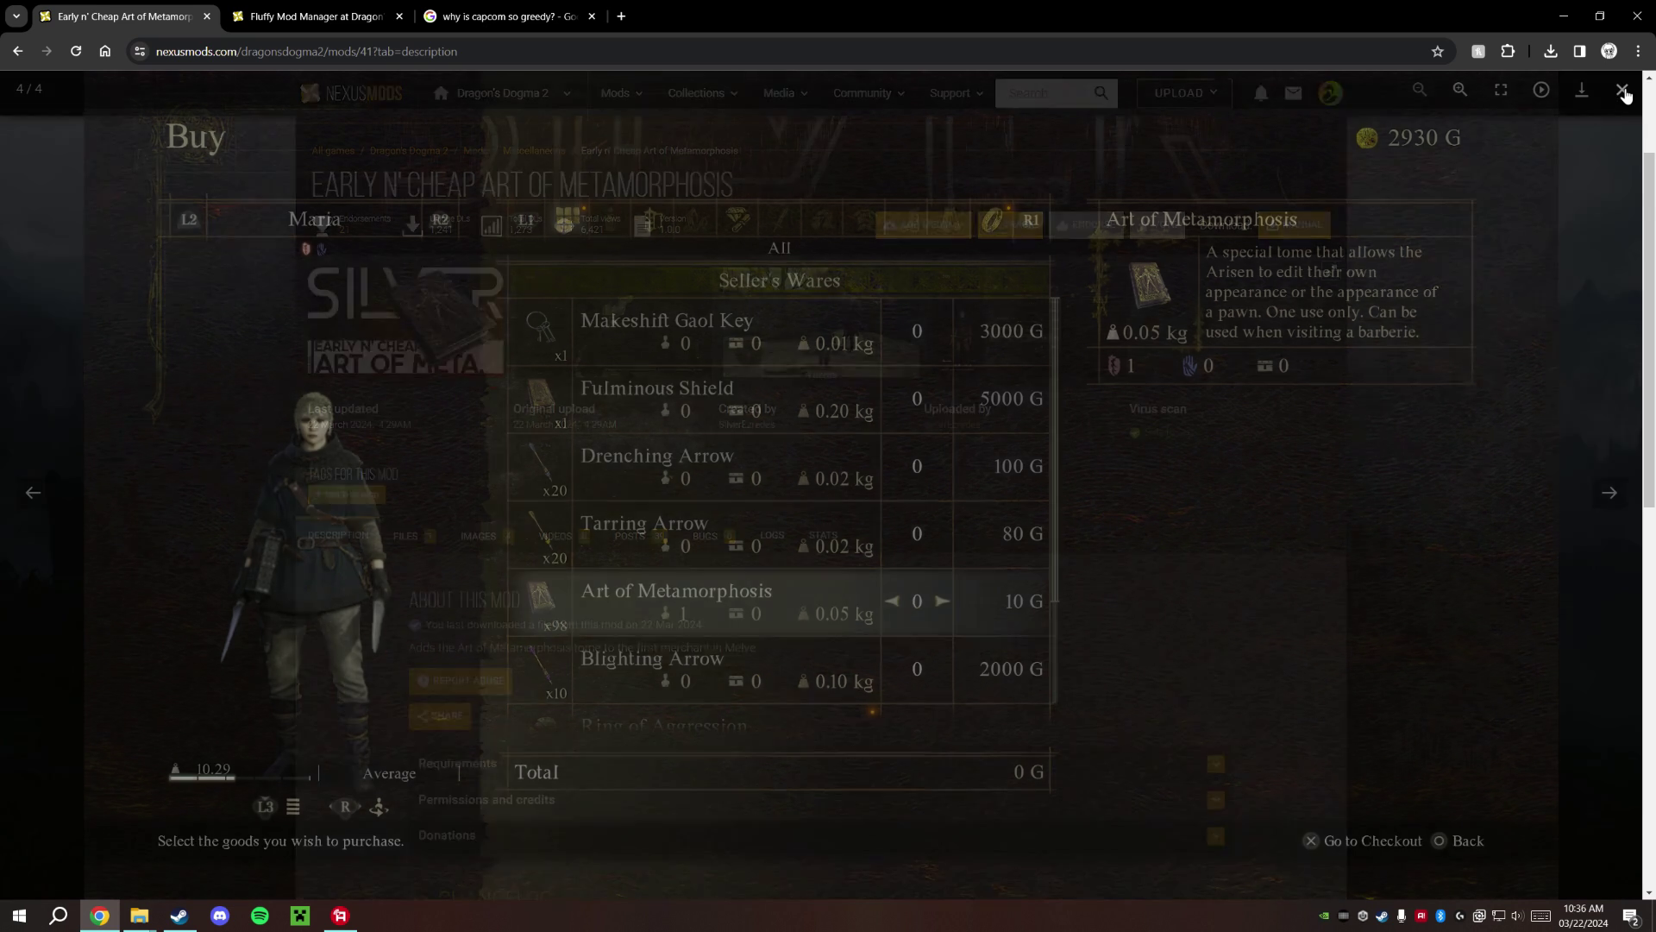
Download the Early N' Cheap Art of Metamorphosis main file manually, using the slow free download
{"action": "scroll", "coordinate": [759, 369], "scroll_direction": "down", "scroll_amount": 5}
{"action": "scroll", "coordinate": [665, 344], "scroll_direction": "up", "scroll_amount": 3}
{"action": "scroll", "coordinate": [652, 332], "scroll_direction": "up", "scroll_amount": 1}
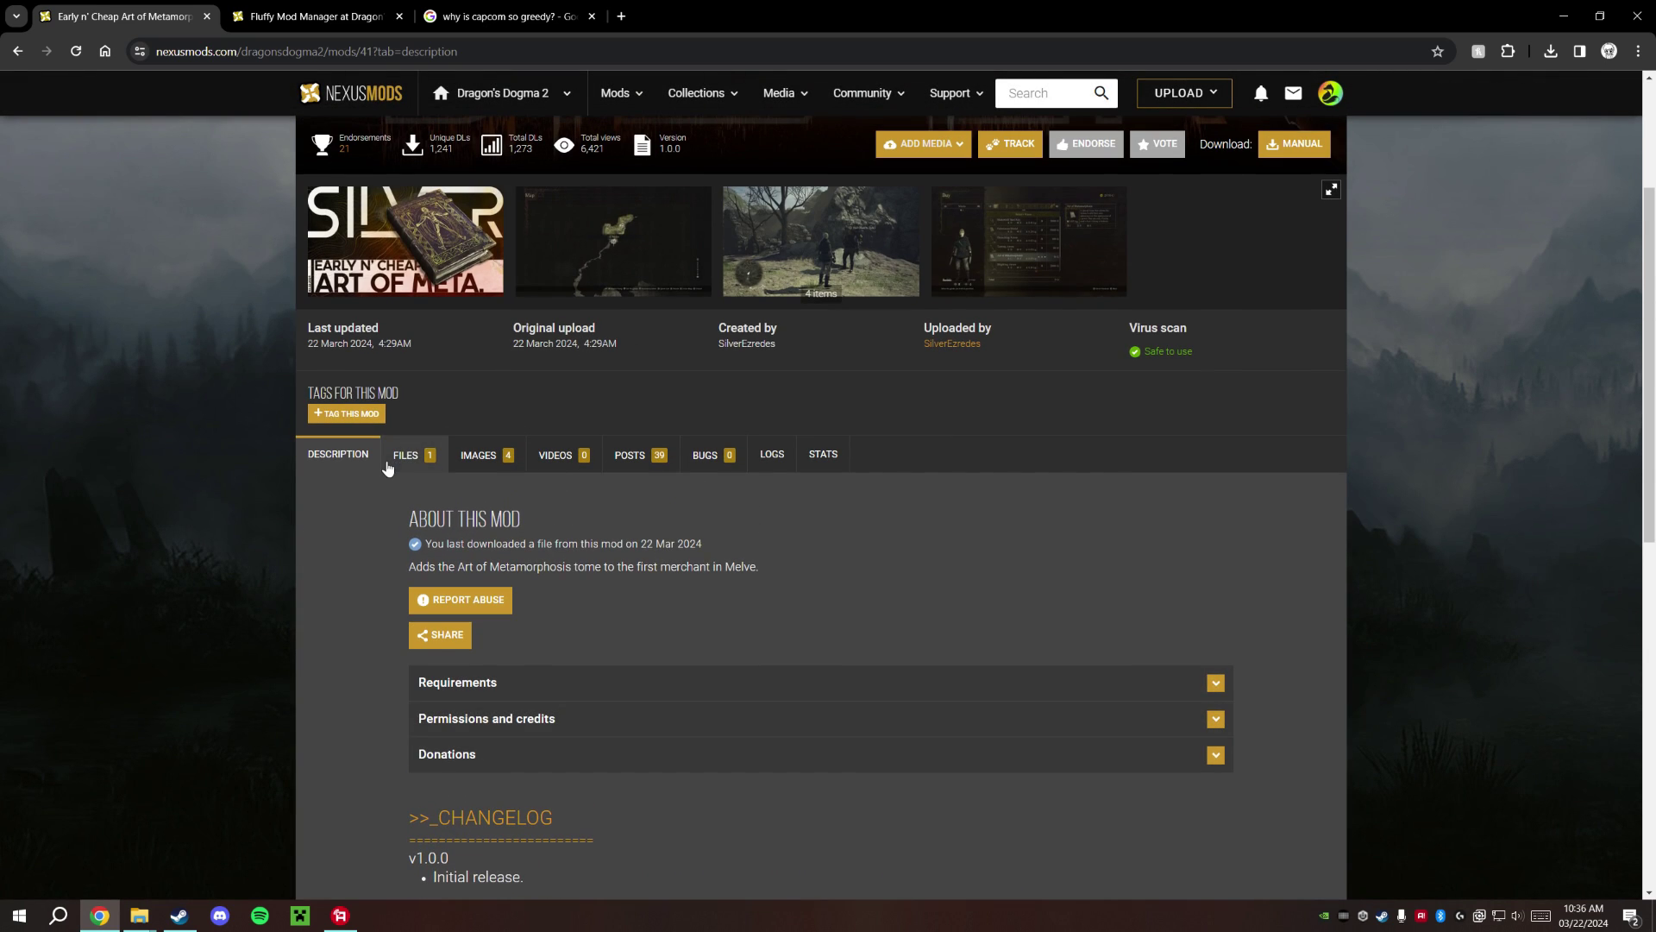
{"action": "left_click", "coordinate": [403, 455]}
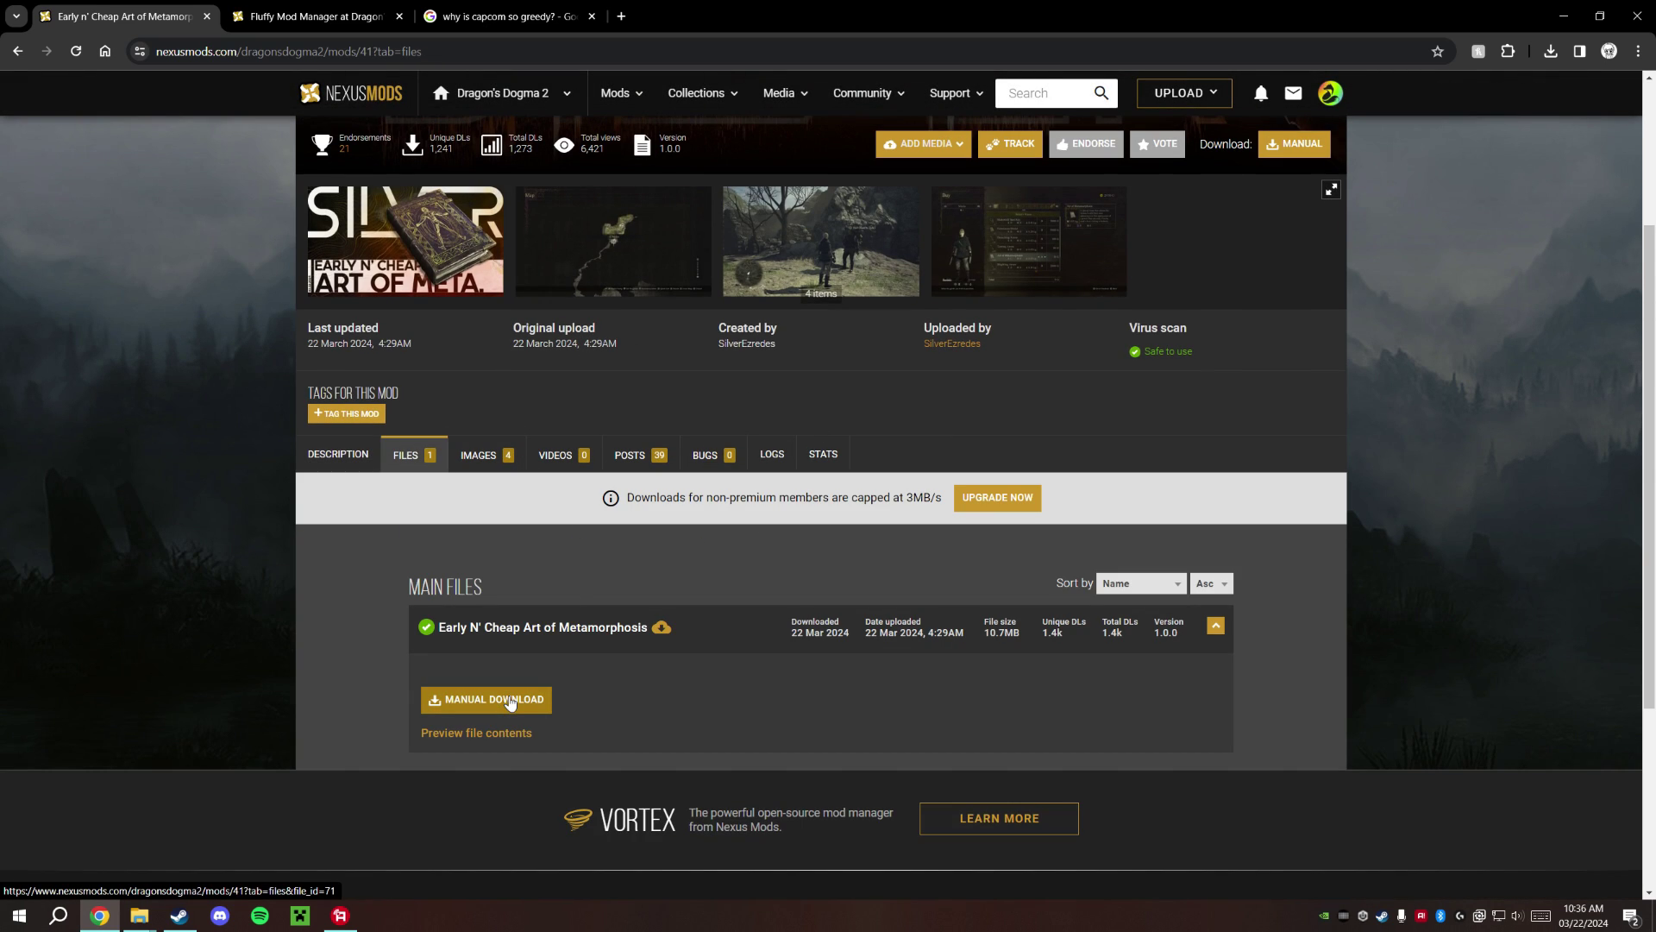
{"action": "left_click", "coordinate": [510, 700]}
{"action": "scroll", "coordinate": [823, 616], "scroll_direction": "down", "scroll_amount": 6}
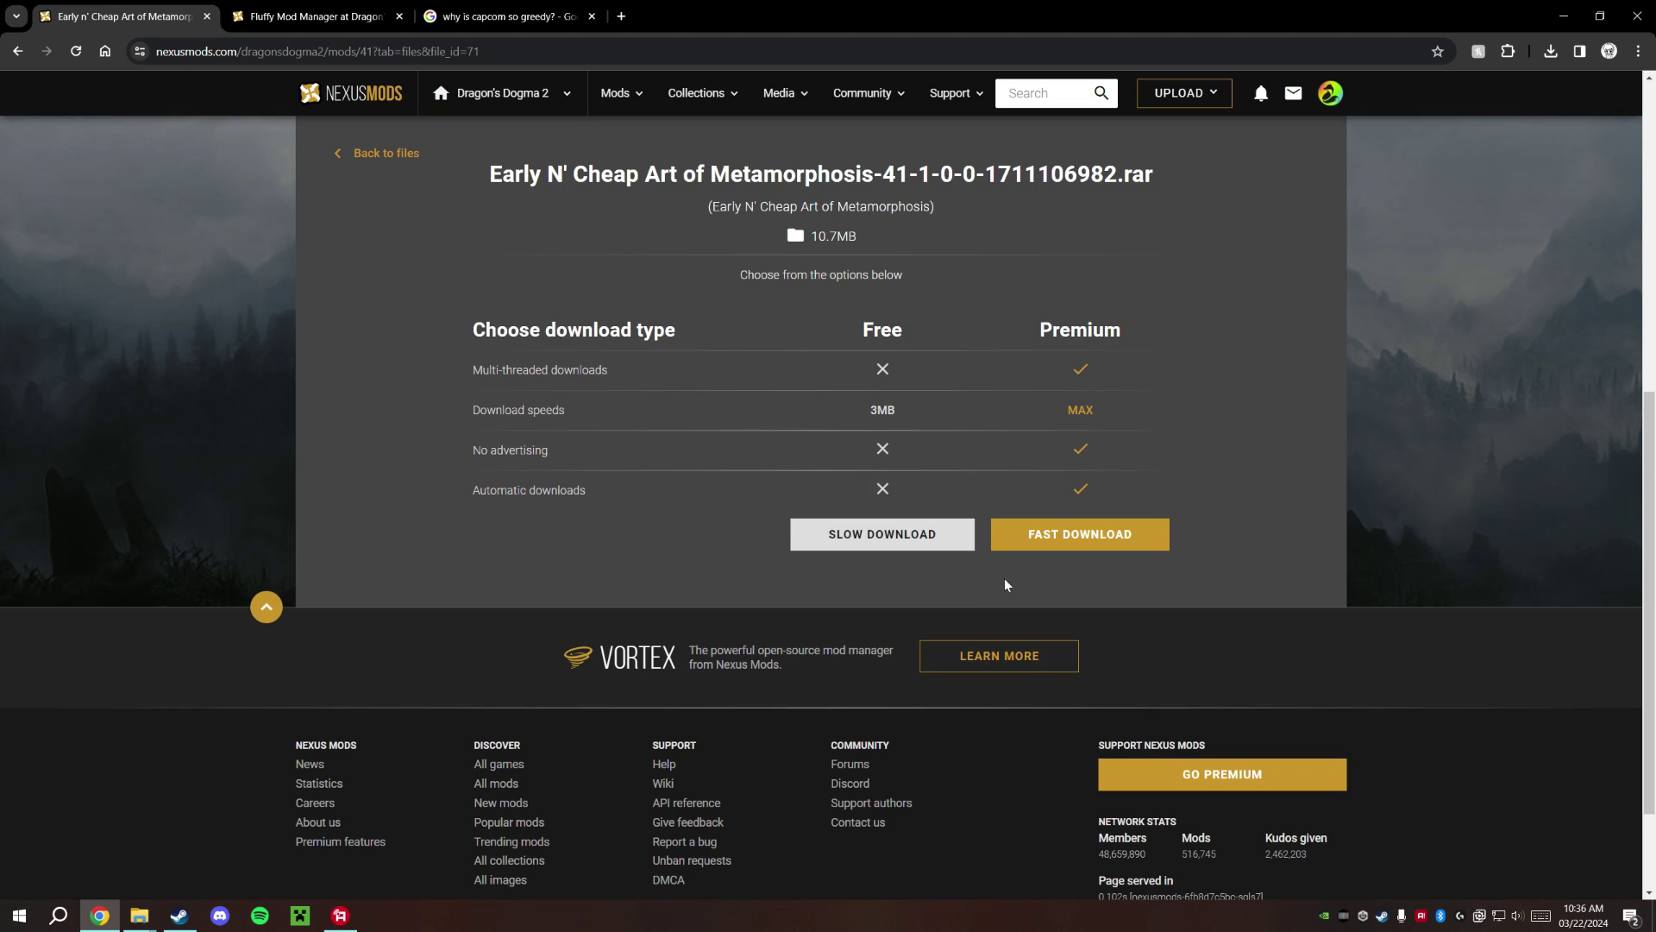
{"action": "left_click", "coordinate": [950, 533]}
Show the downloaded mod archive in the Downloads folder, minimize Chrome and place the Downloads window beside the Mods folder window
{"action": "left_click", "coordinate": [1389, 248]}
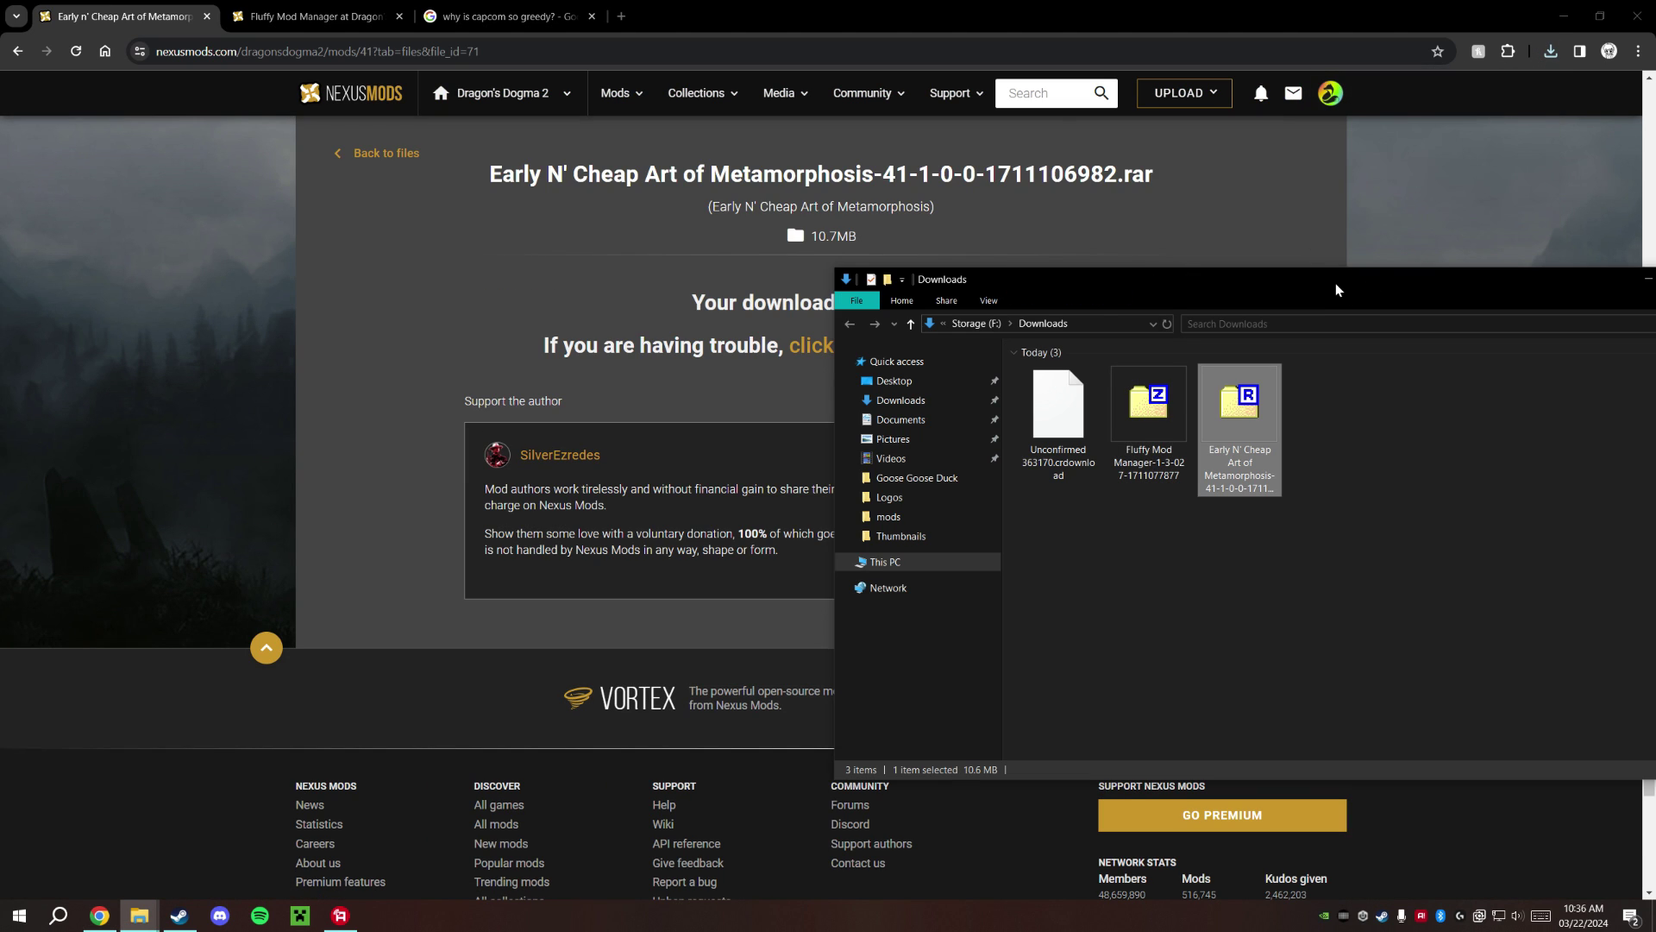
{"action": "left_click_drag", "start_coordinate": [1335, 283], "coordinate": [995, 277]}
{"action": "left_click", "coordinate": [1565, 18]}
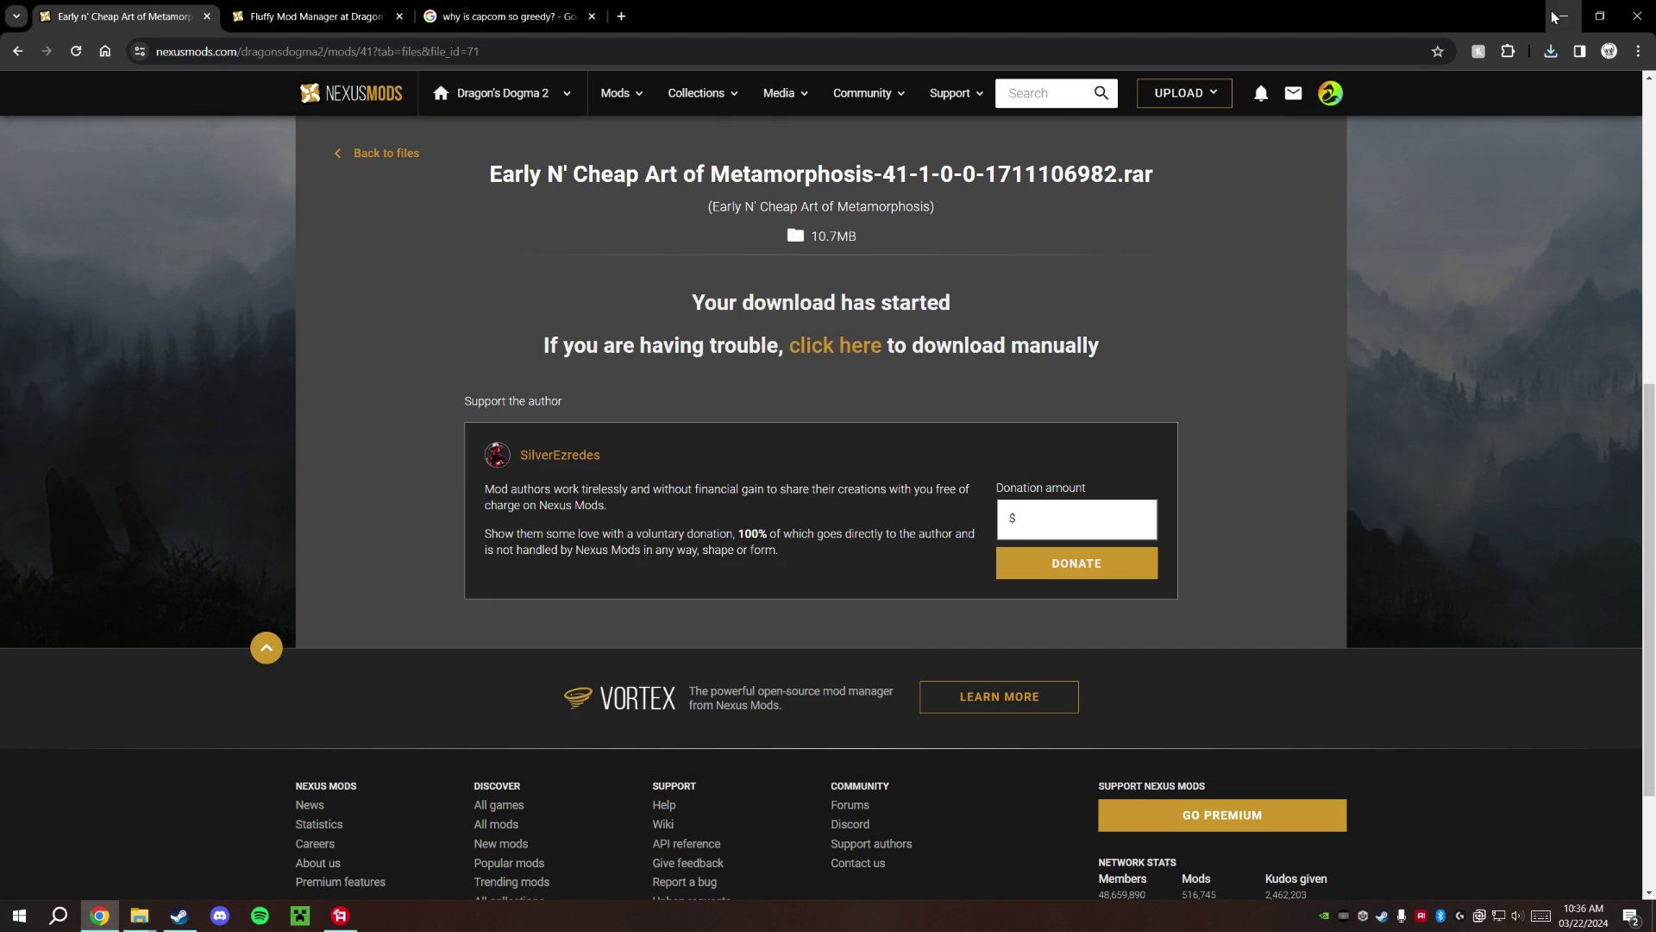
{"action": "left_click_drag", "start_coordinate": [1054, 276], "coordinate": [1384, 319]}
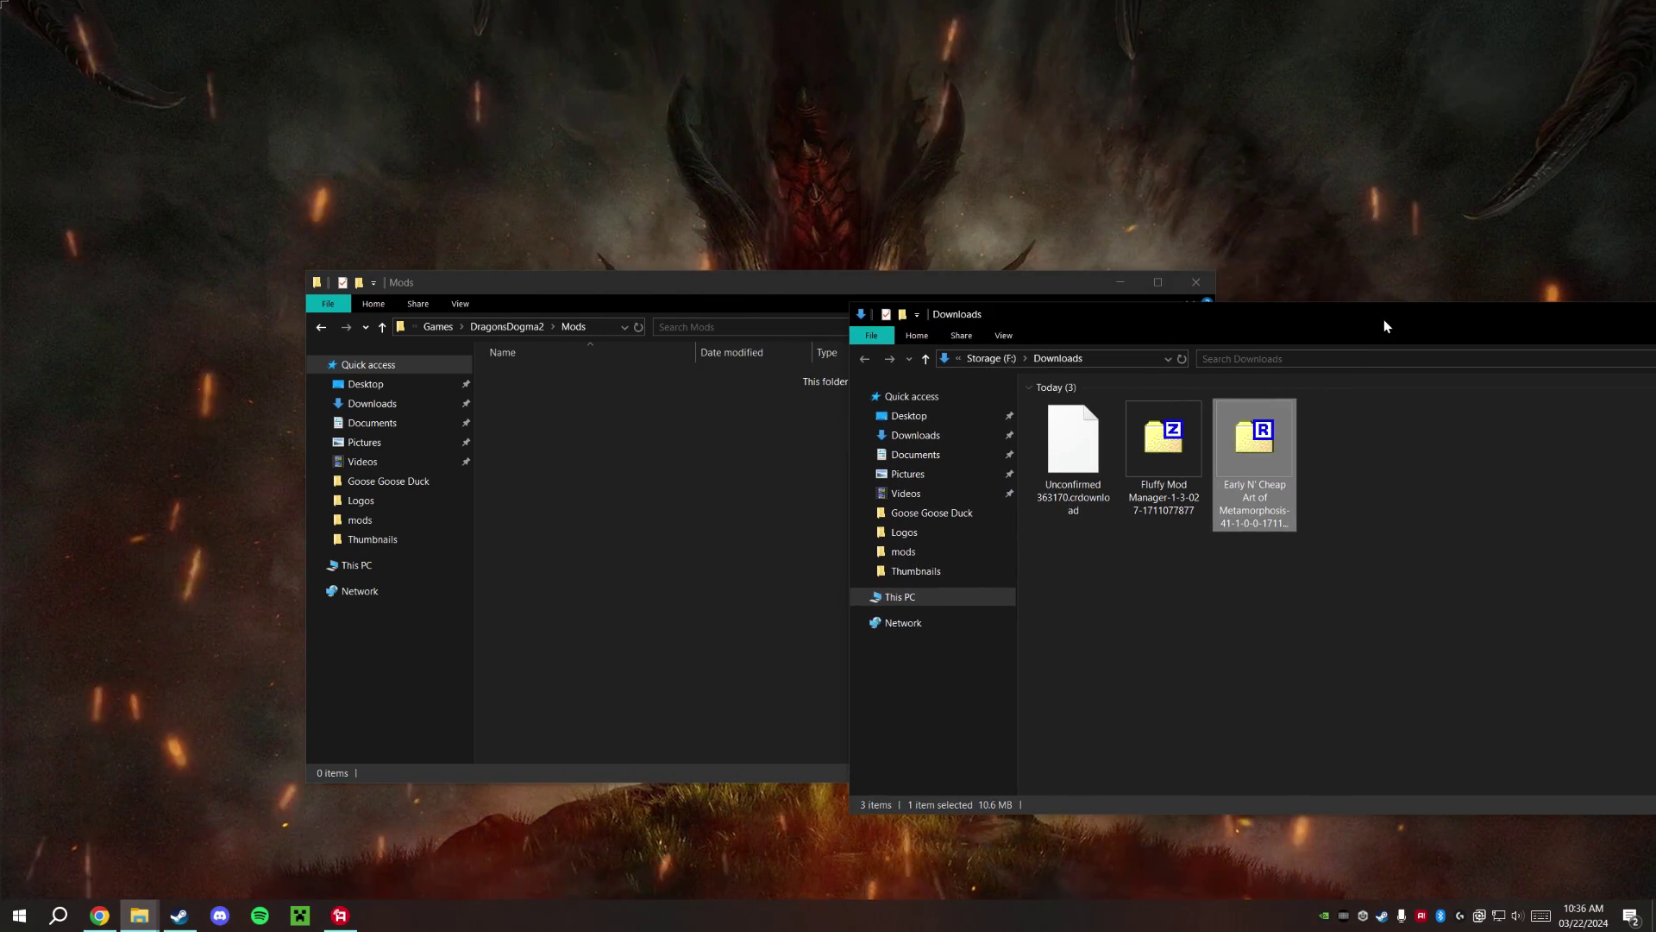
Open the Early N' Cheap Art of Metamorphosis archive and copy all three of its files into the DragonsDogma2 Mods folder
{"action": "double_click", "coordinate": [1247, 452]}
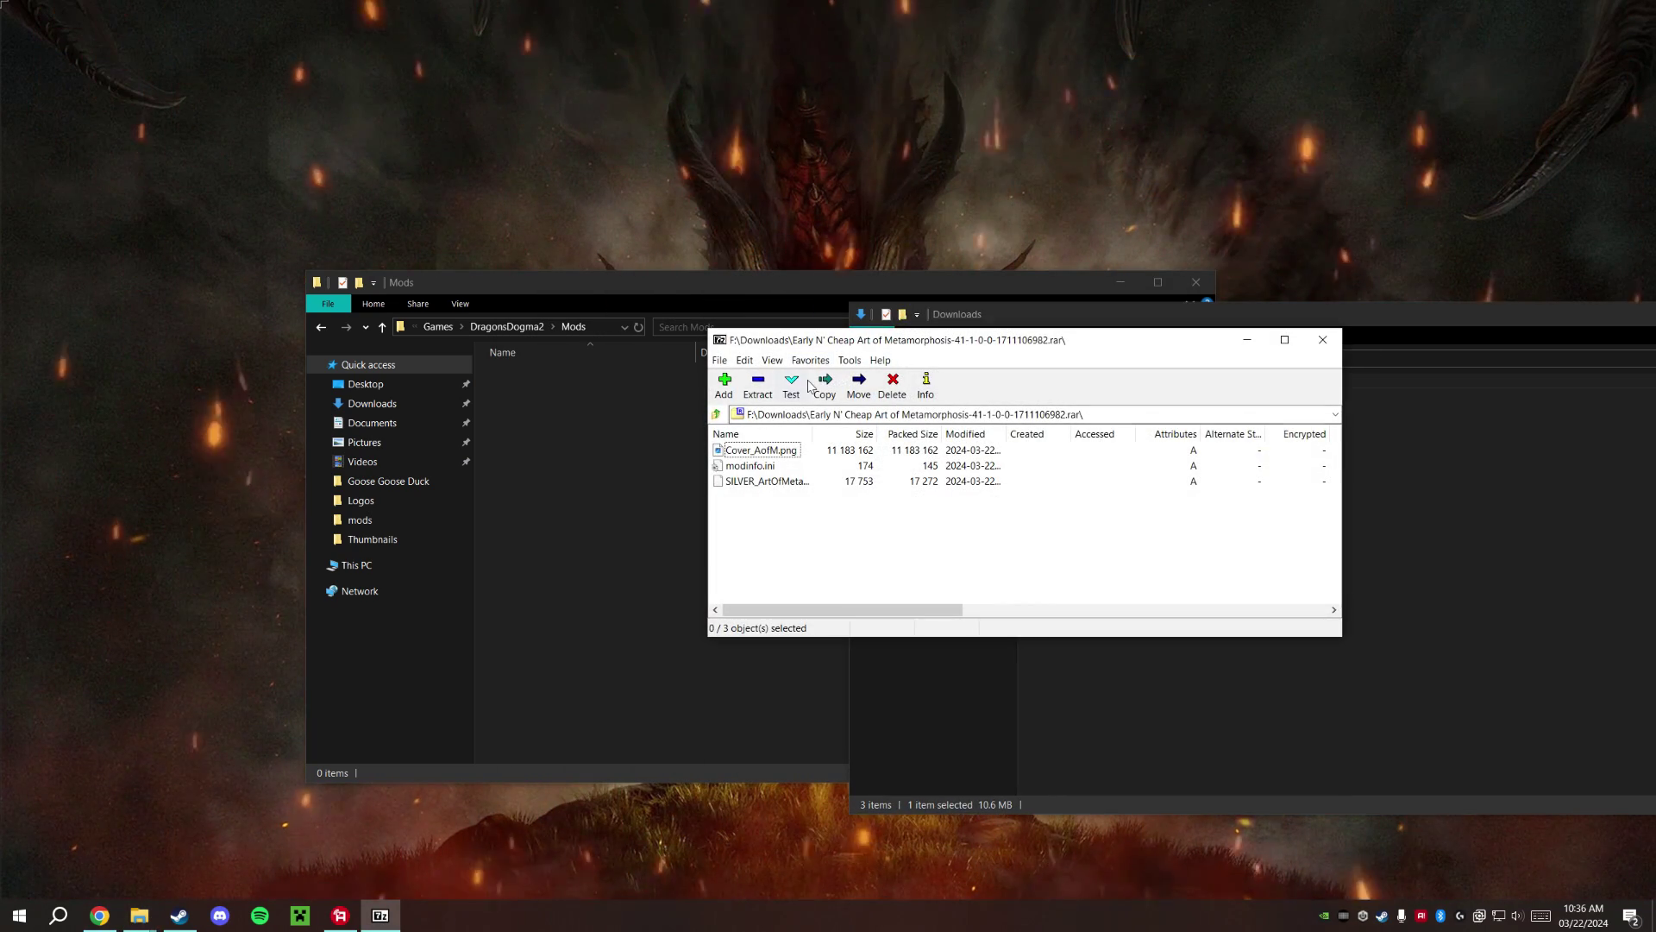
{"action": "left_click_drag", "start_coordinate": [821, 527], "coordinate": [759, 479]}
{"action": "left_click_drag", "start_coordinate": [787, 549], "coordinate": [773, 444]}
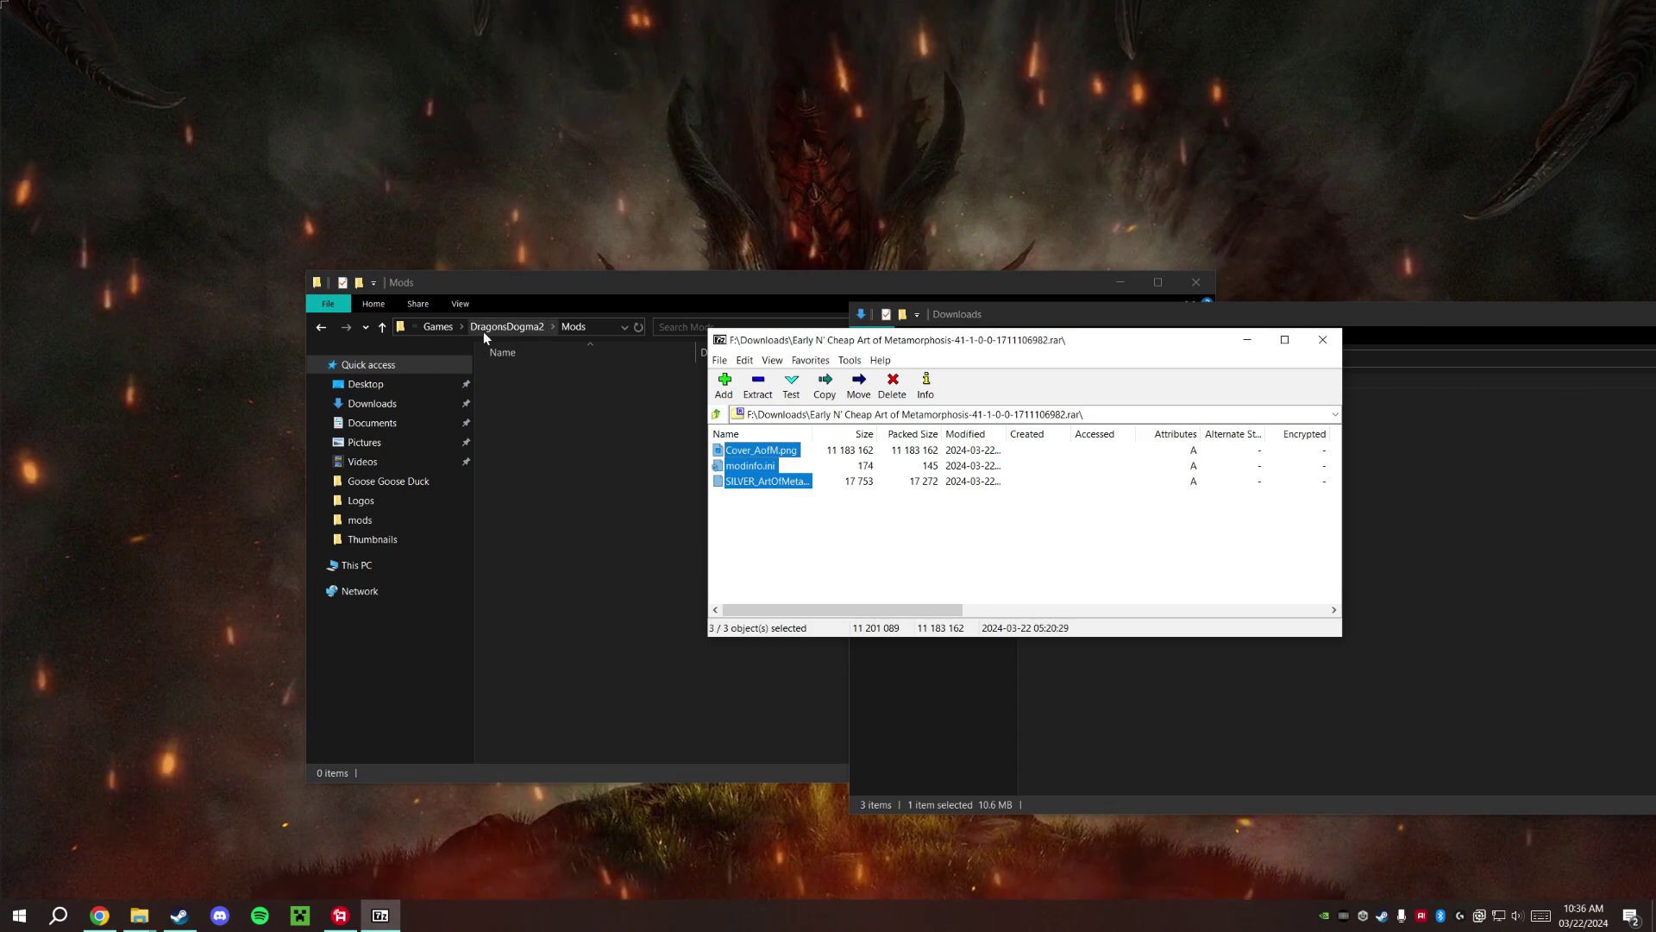
{"action": "left_click", "coordinate": [811, 544]}
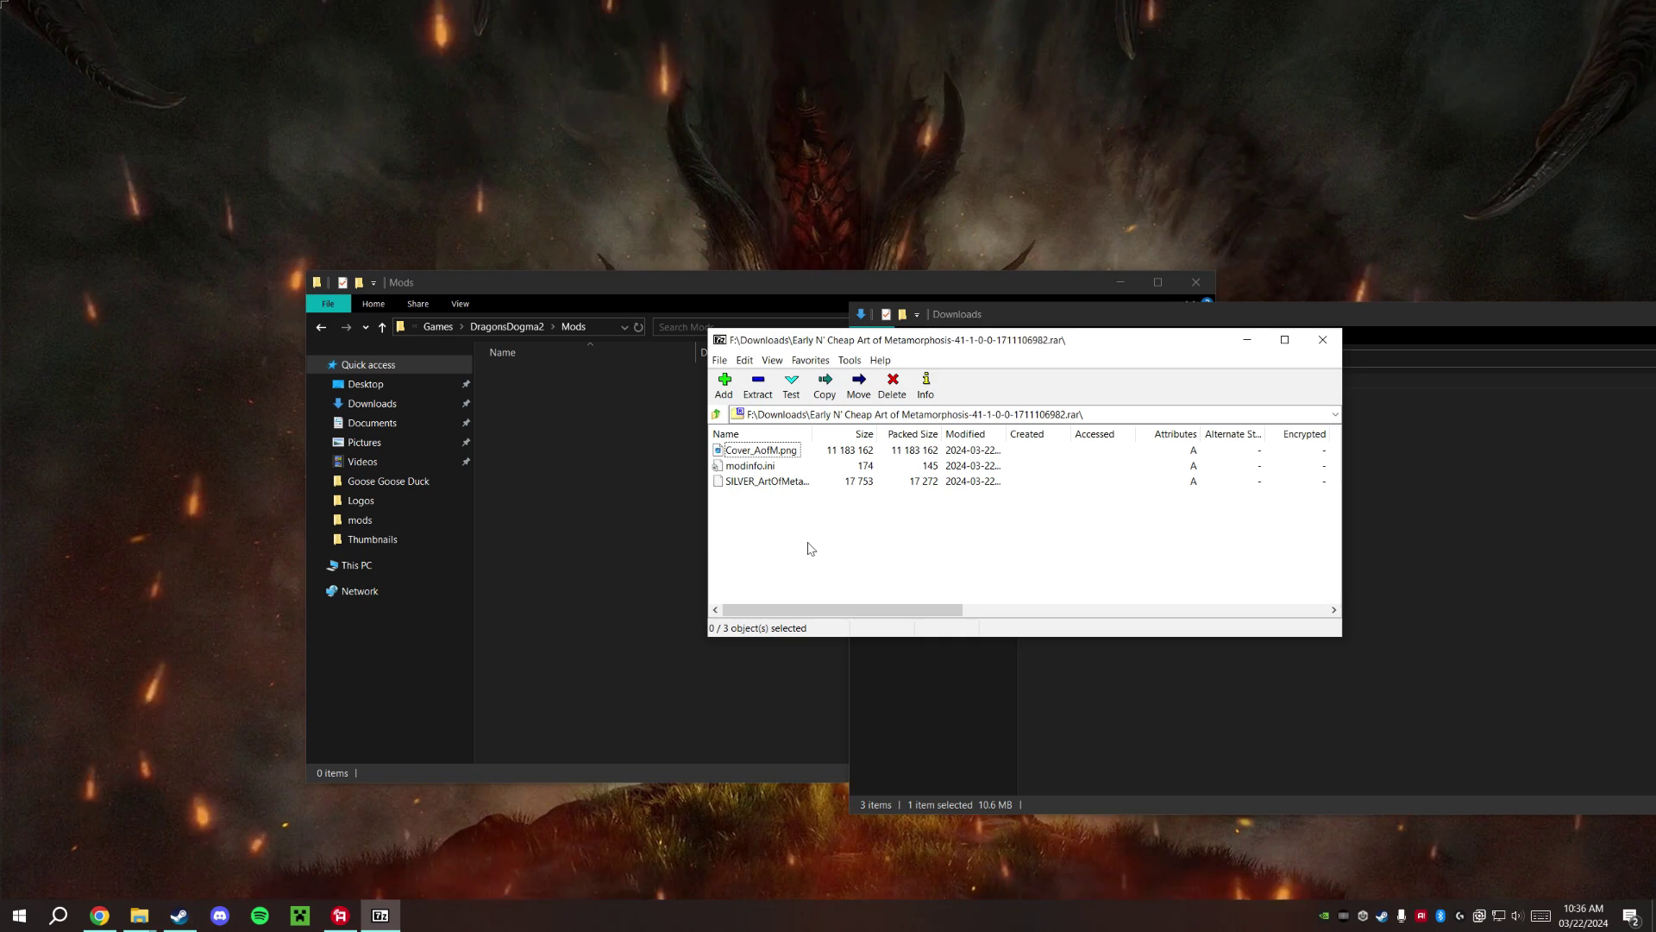
{"action": "left_click_drag", "start_coordinate": [806, 537], "coordinate": [504, 419]}
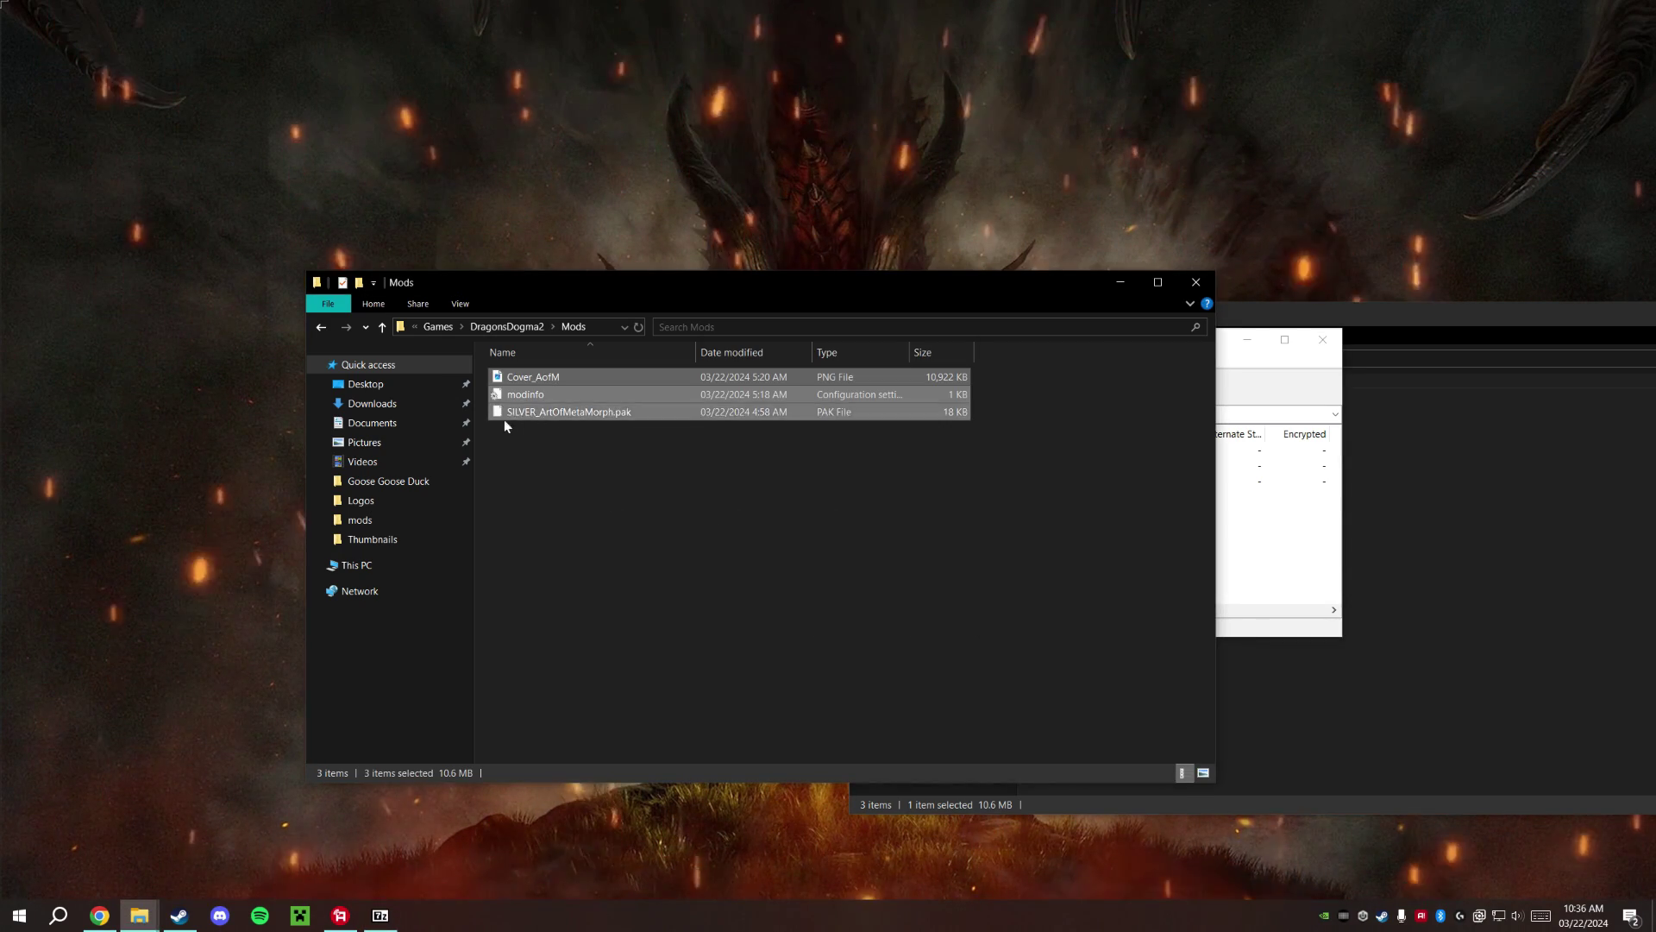
Close the mod archive and the Downloads window, keeping the Mods folder open
{"action": "left_click_drag", "start_coordinate": [697, 279], "coordinate": [756, 302]}
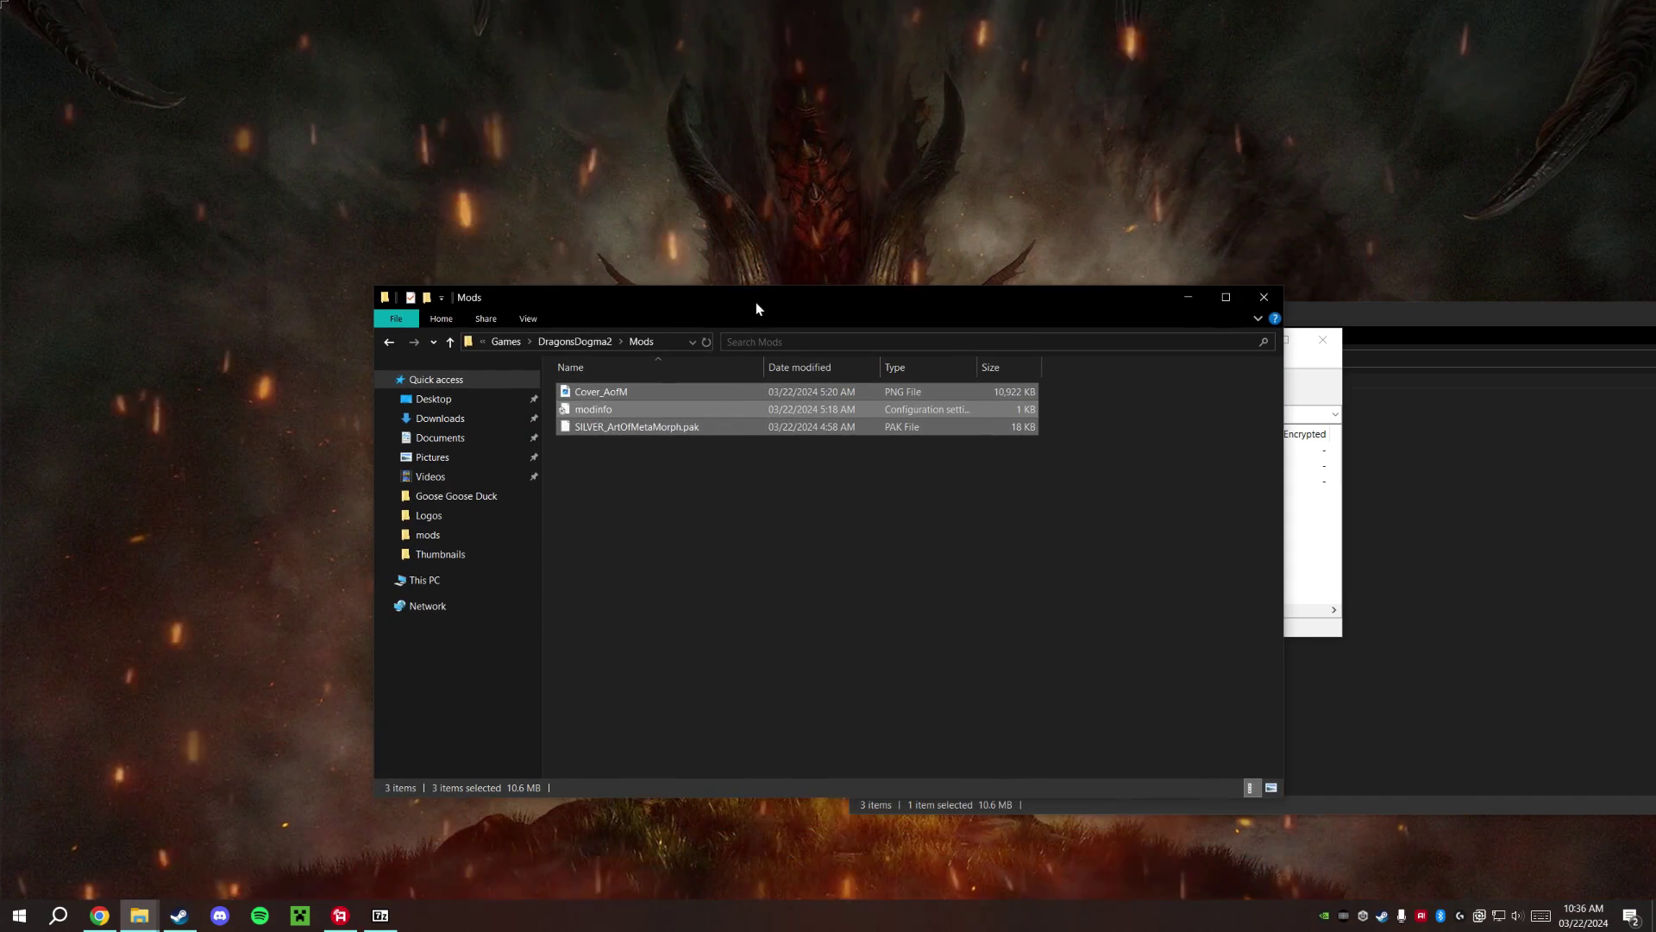
{"action": "left_click", "coordinate": [910, 552]}
{"action": "left_click_drag", "start_coordinate": [762, 302], "coordinate": [702, 312]}
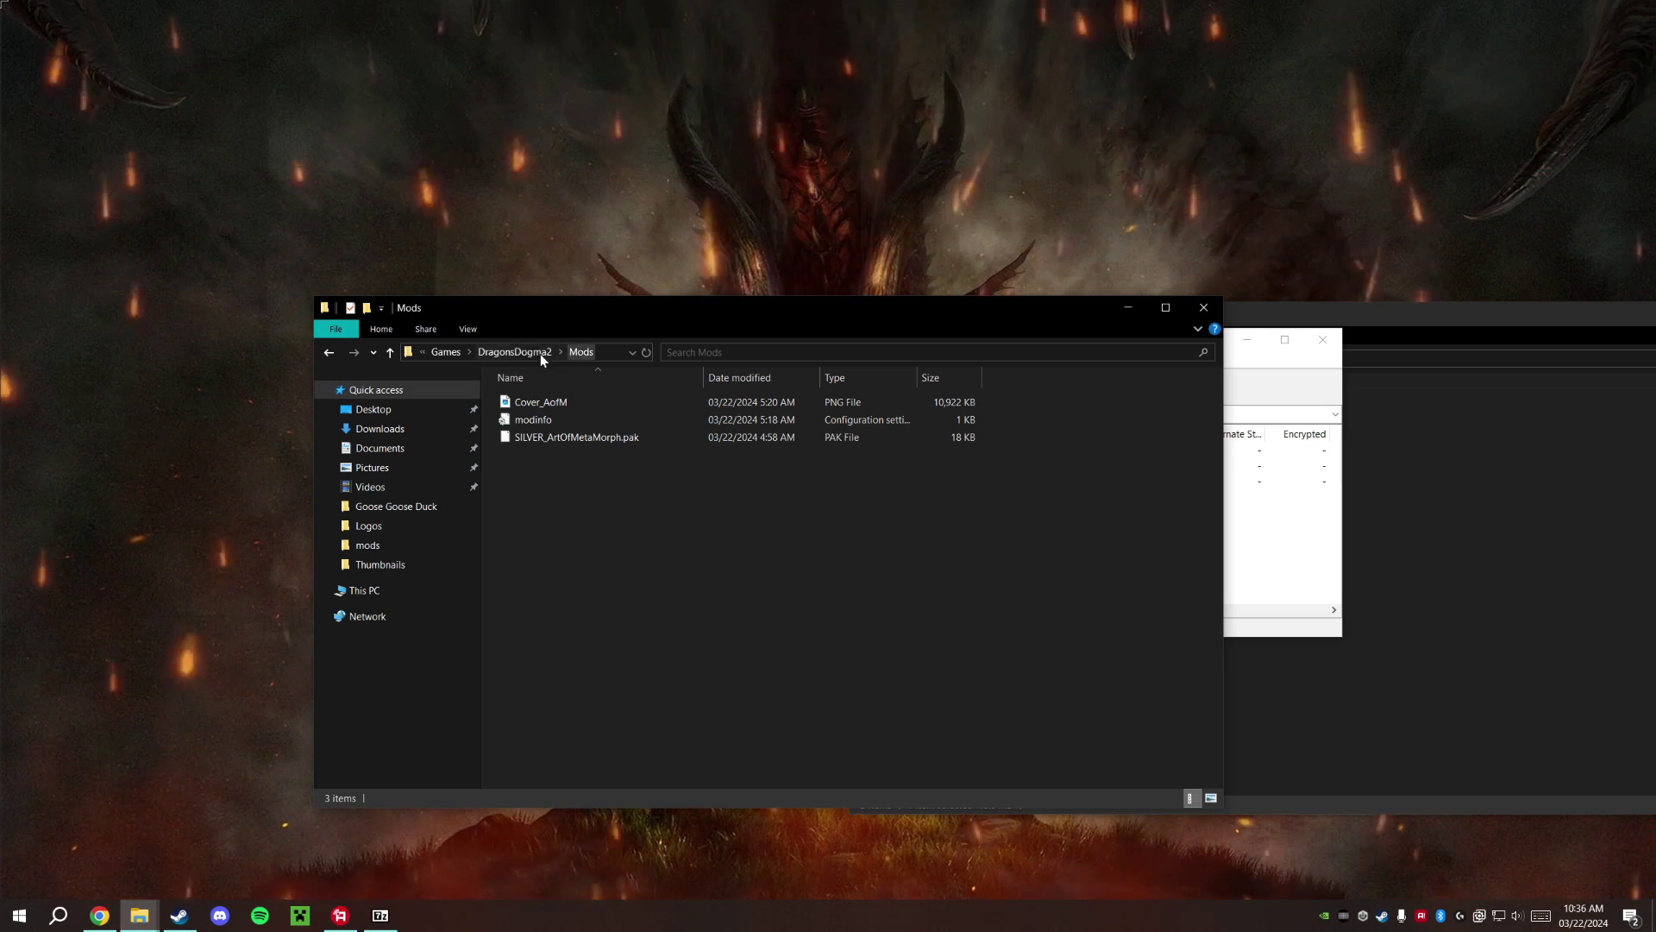
{"action": "left_click", "coordinate": [1328, 336]}
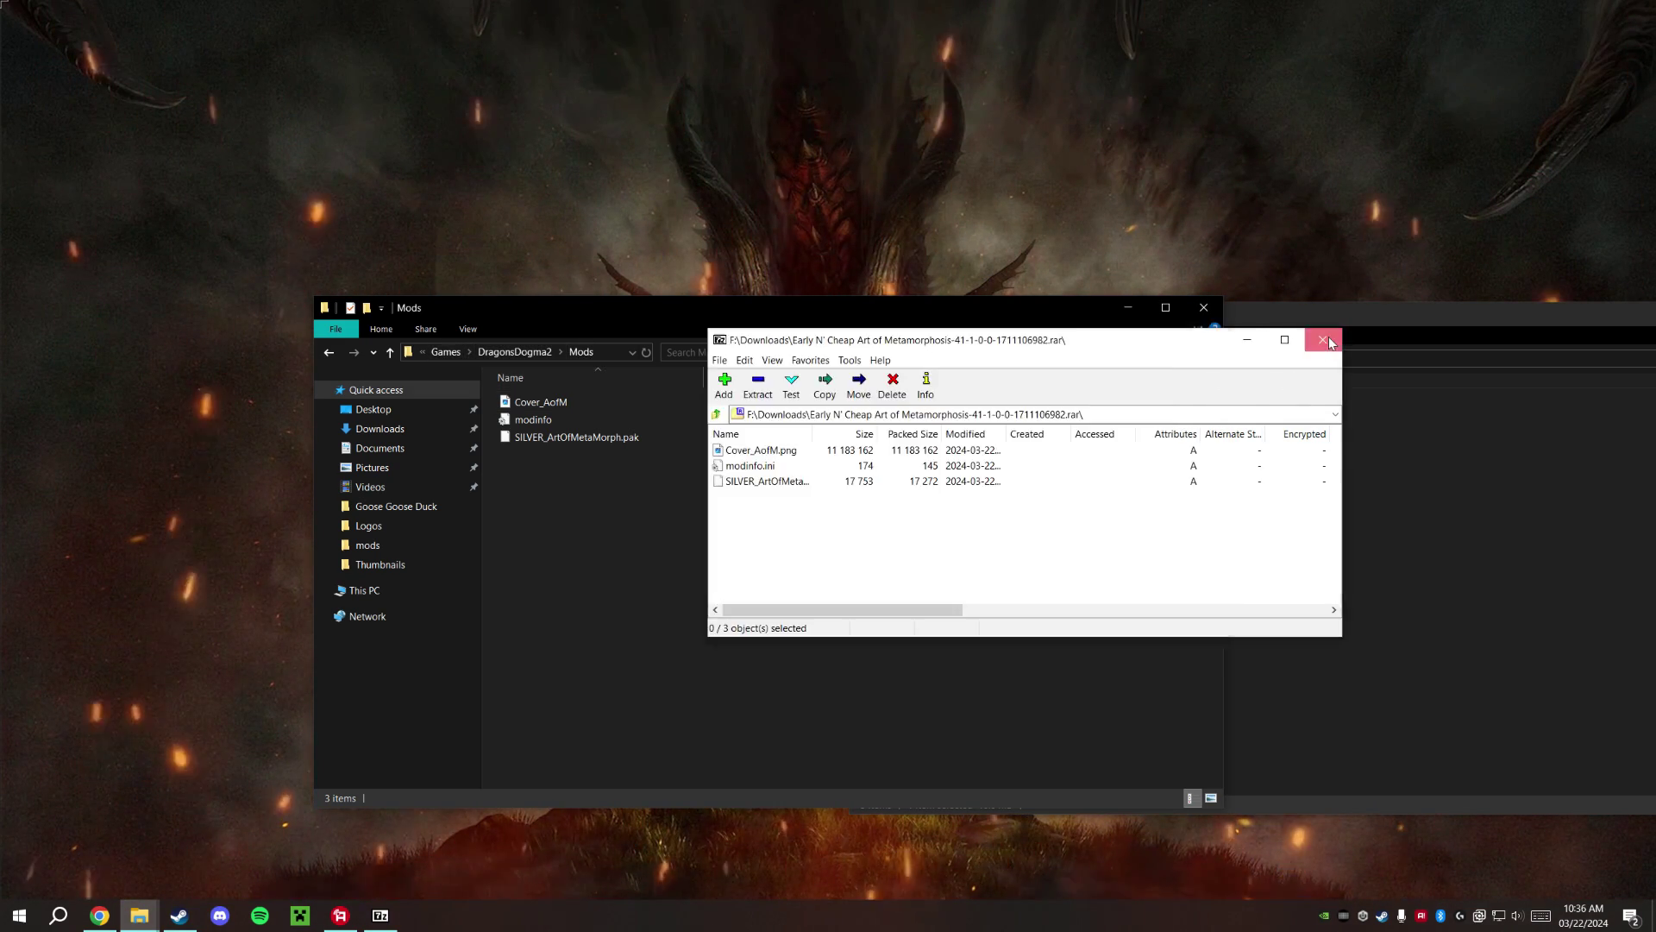
{"action": "left_click_drag", "start_coordinate": [1368, 335], "coordinate": [1023, 332]}
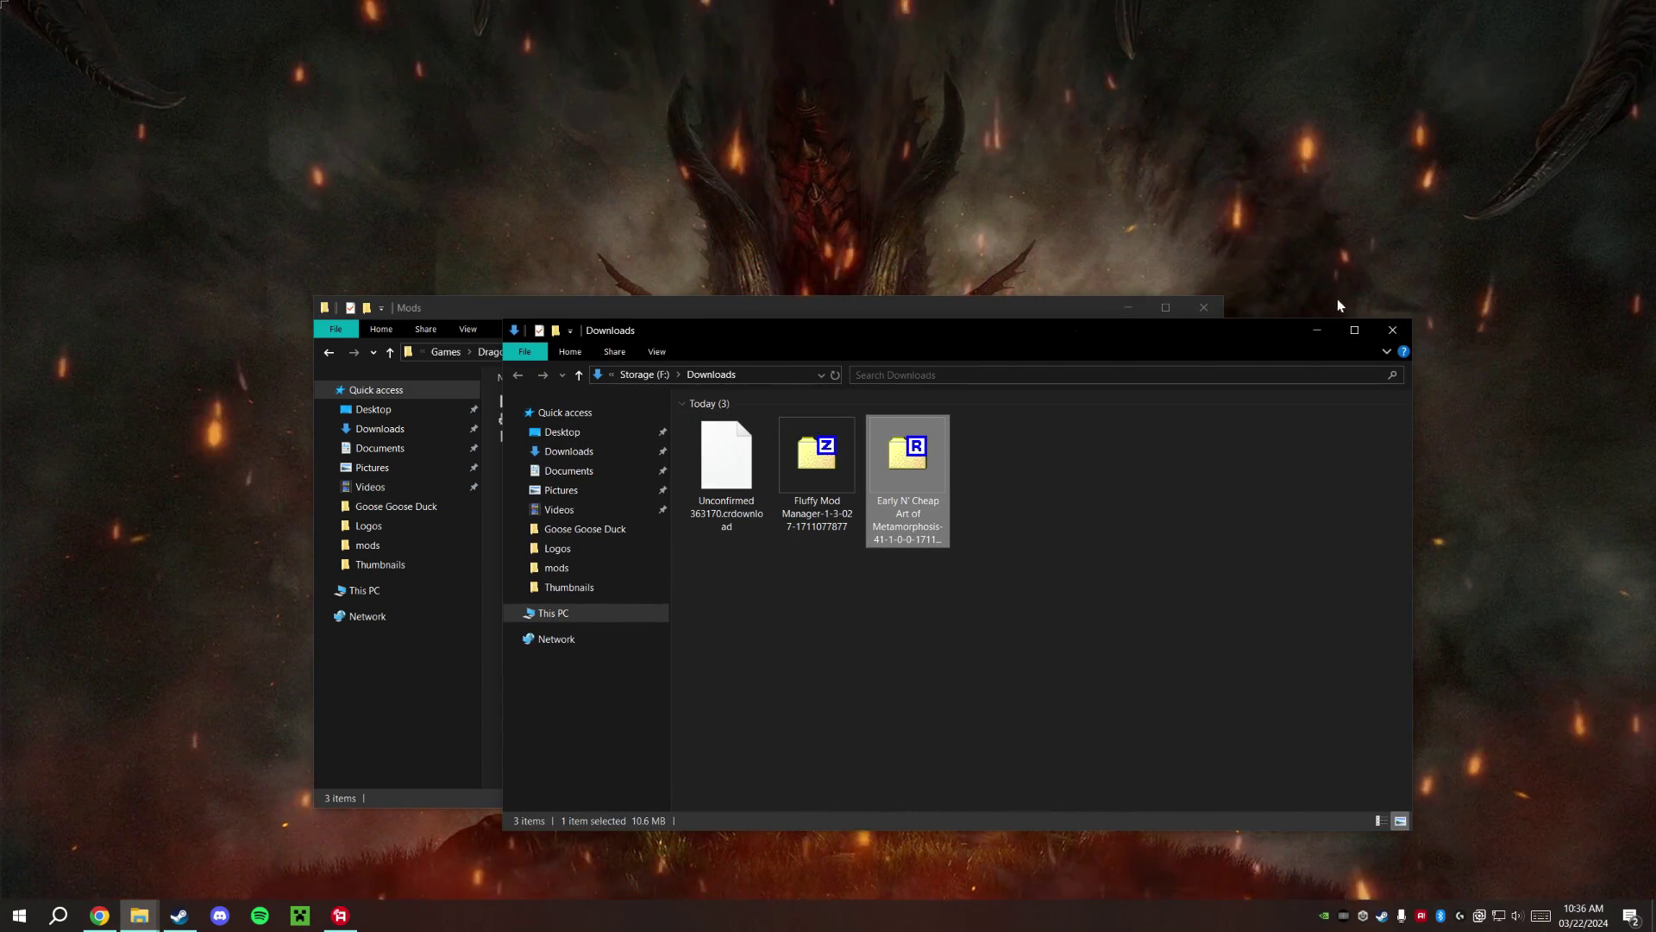
{"action": "key", "text": "alt+F4"}
Go back up to the mod manager's main folder, New folder (6), and launch Modmanager
{"action": "left_click", "coordinate": [446, 352]}
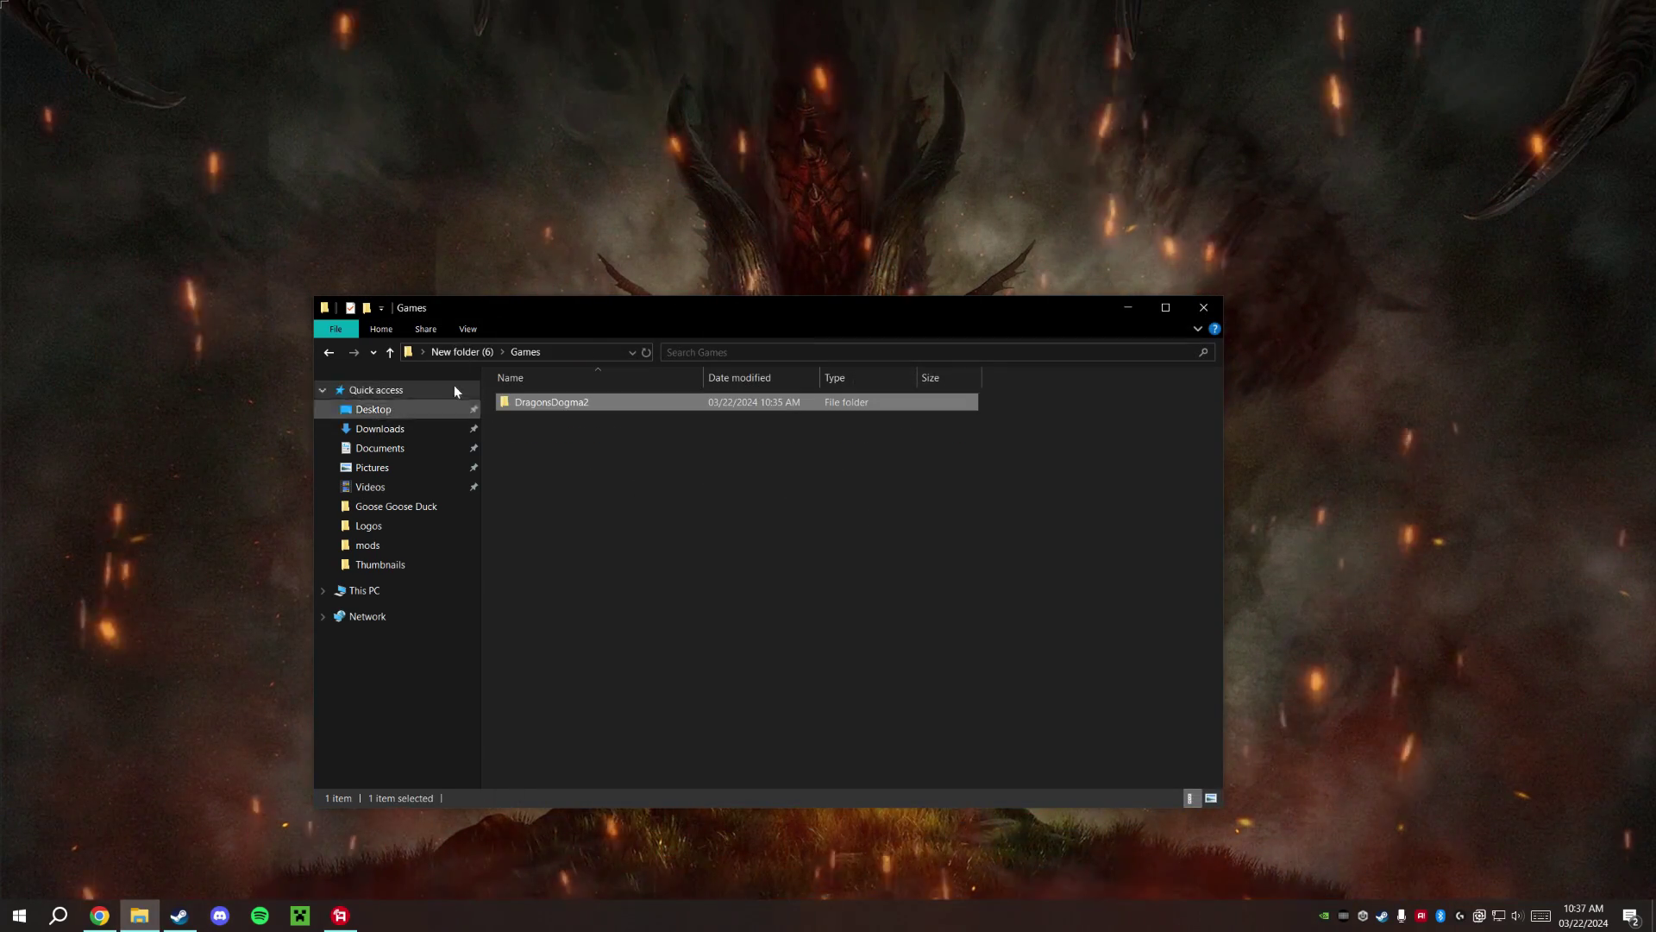
{"action": "left_click", "coordinate": [450, 351]}
{"action": "double_click", "coordinate": [607, 489]}
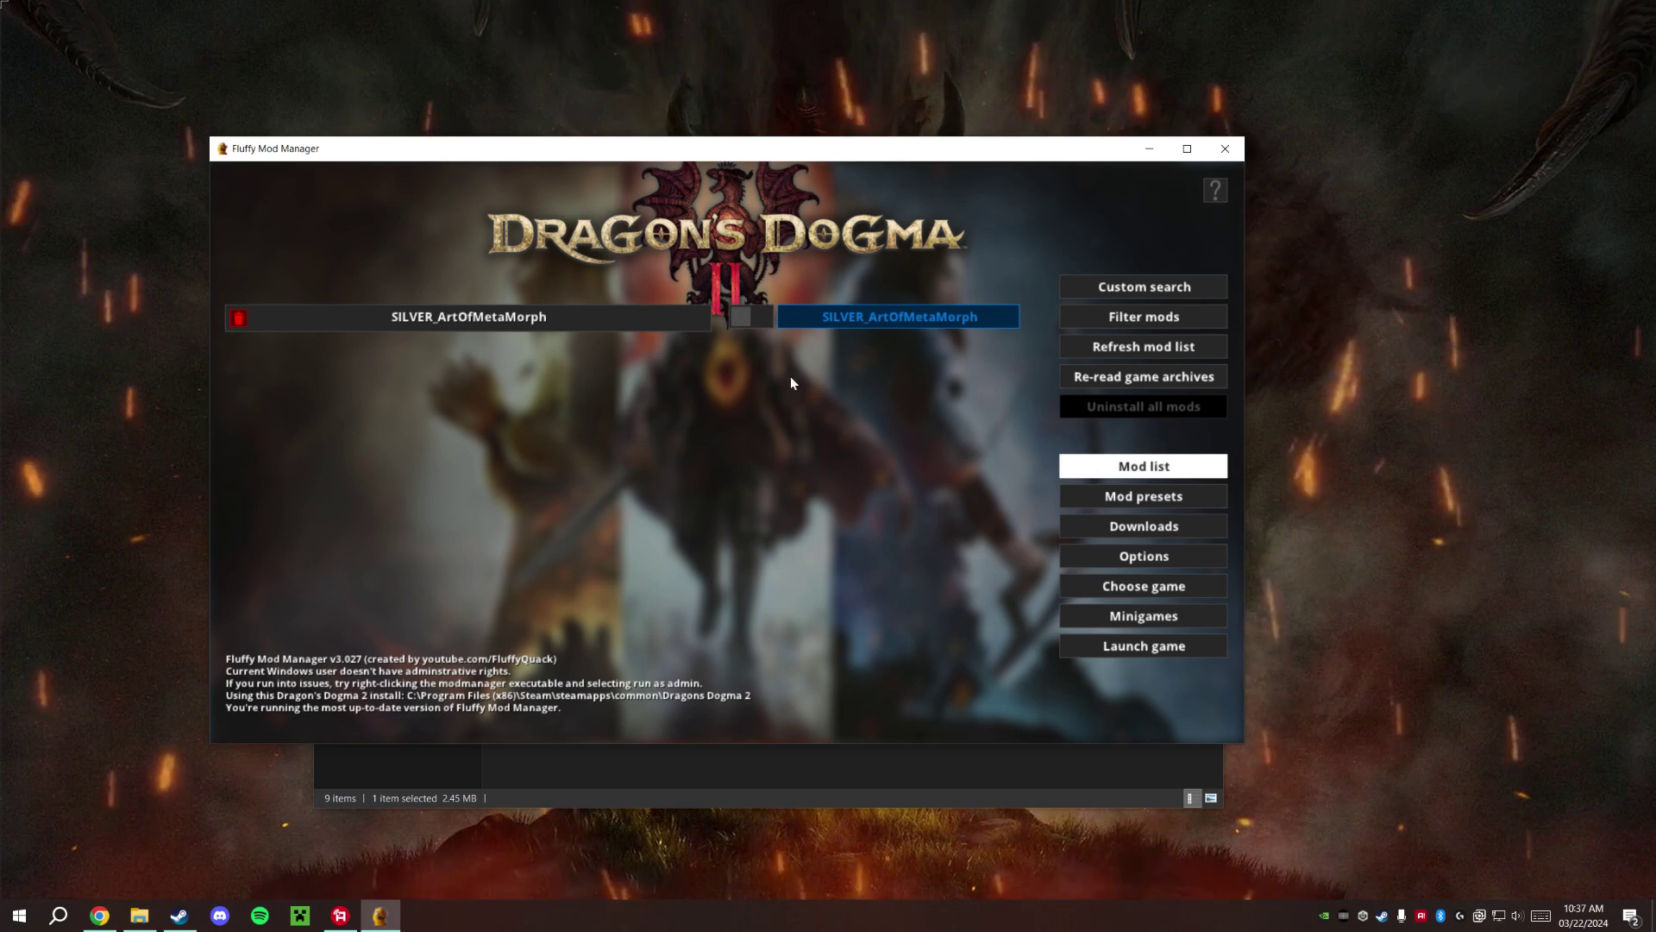
Enable the SILVER_ArtOfMetaMorph mod in the mod list and launch Dragon's Dogma 2
{"action": "left_click", "coordinate": [749, 317]}
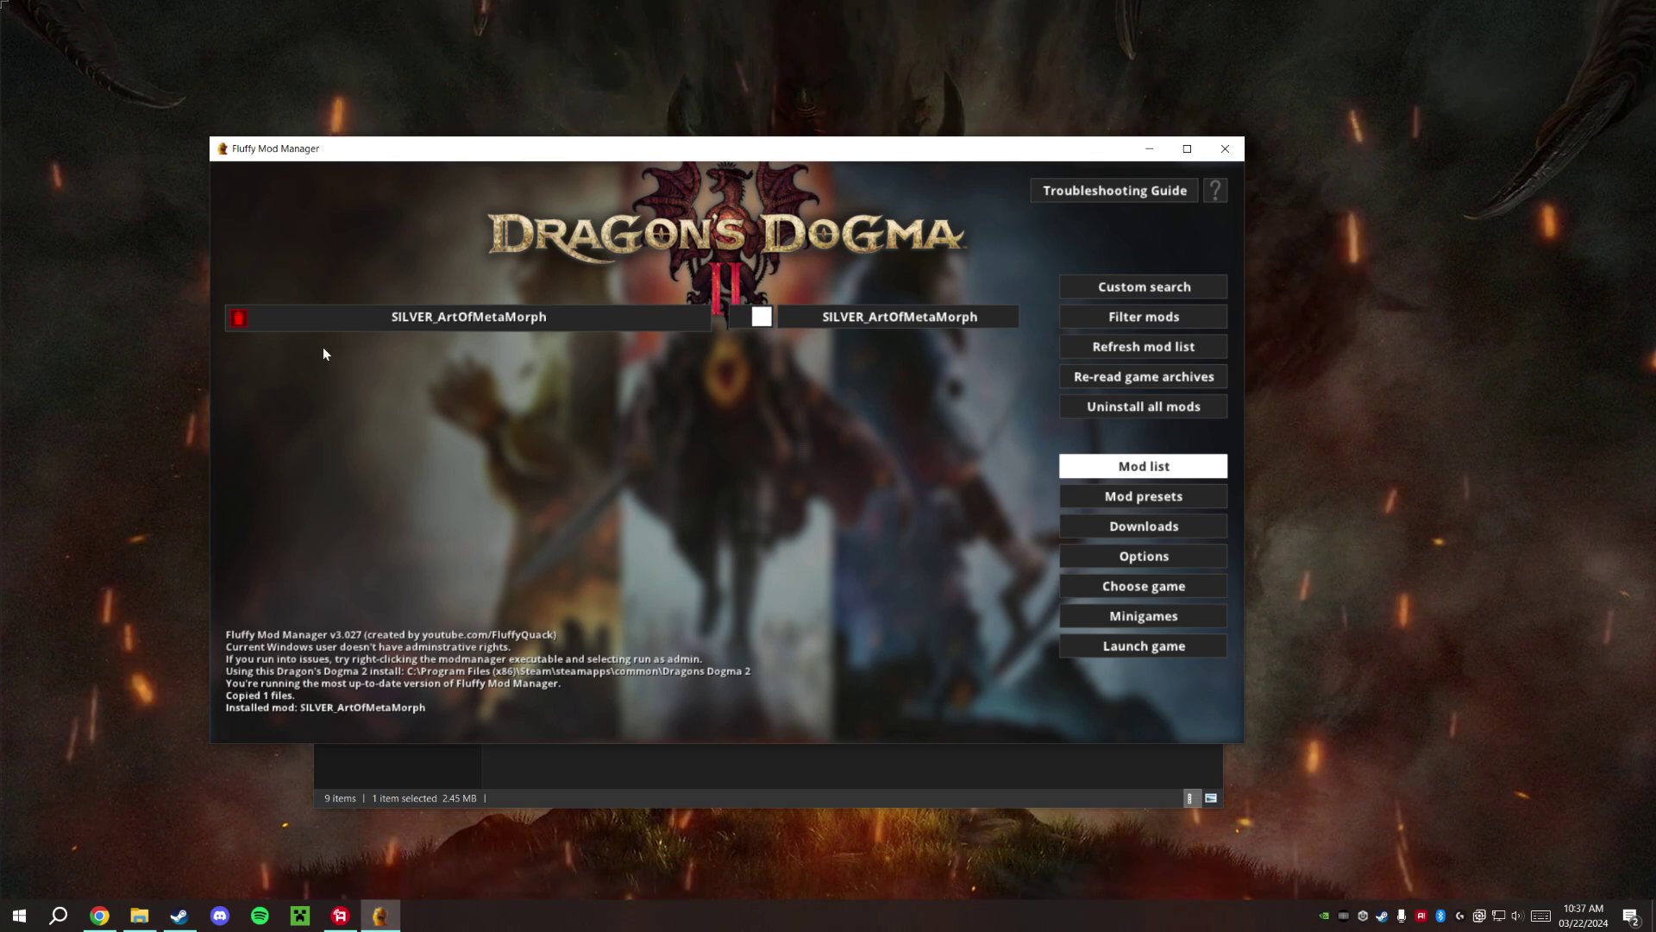
{"action": "left_click", "coordinate": [1140, 648]}
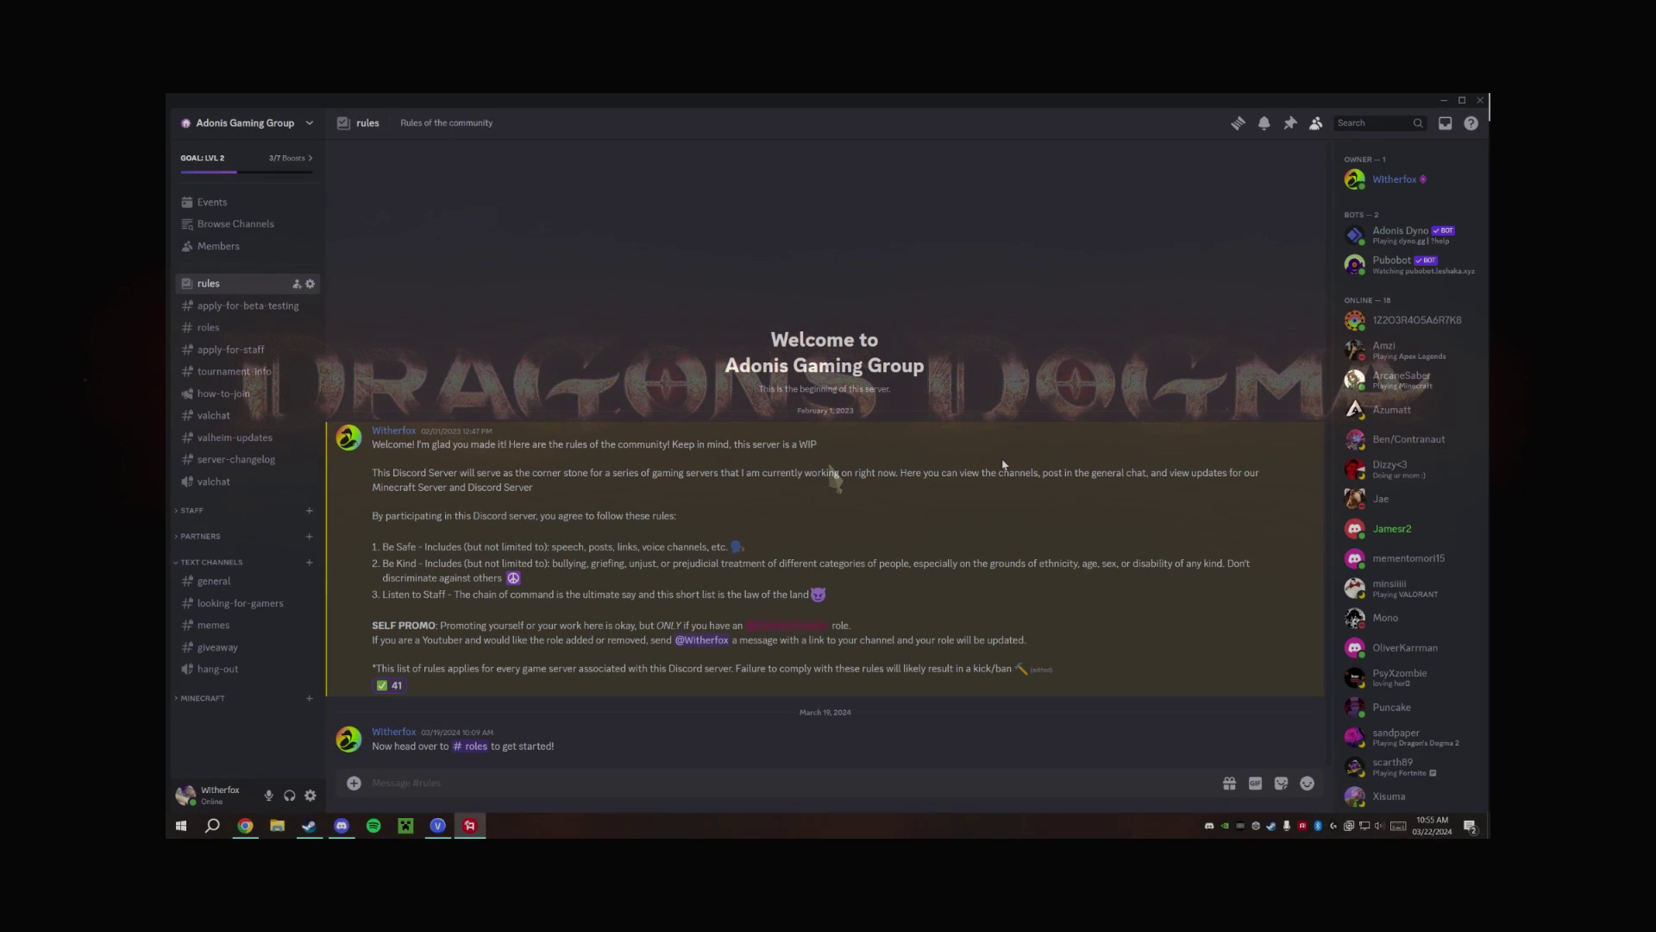
{"action": "scroll", "coordinate": [1386, 422], "scroll_direction": "down", "scroll_amount": 2}
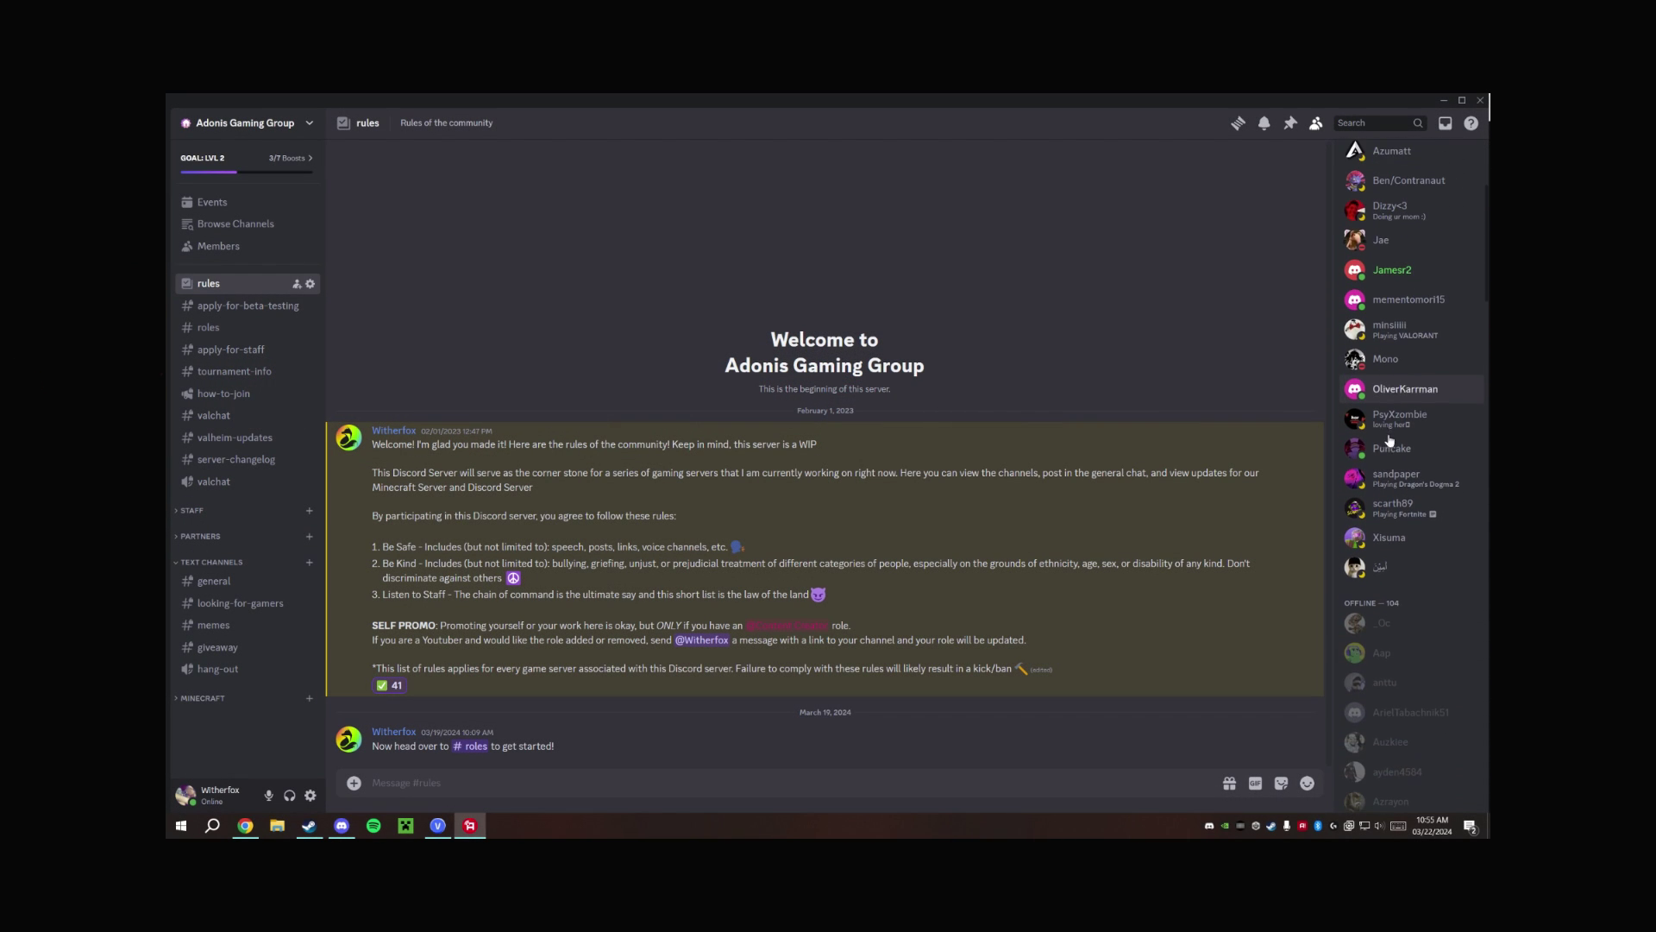
{"action": "scroll", "coordinate": [1390, 440], "scroll_direction": "down", "scroll_amount": 4}
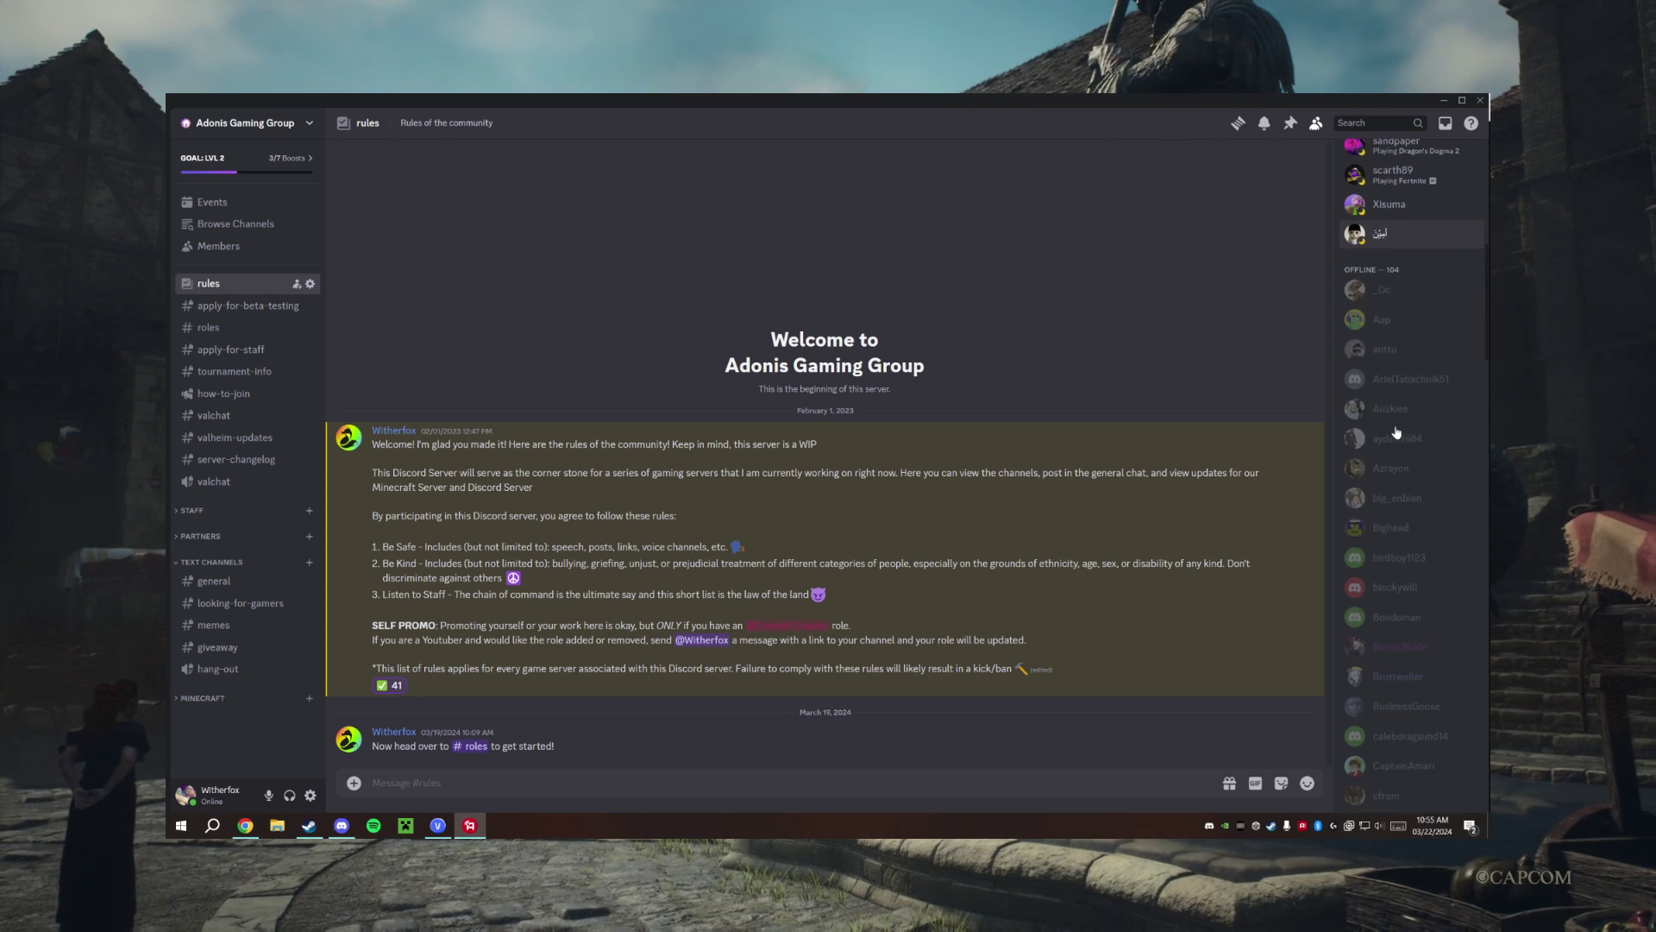
{"action": "scroll", "coordinate": [1397, 432], "scroll_direction": "down", "scroll_amount": 2}
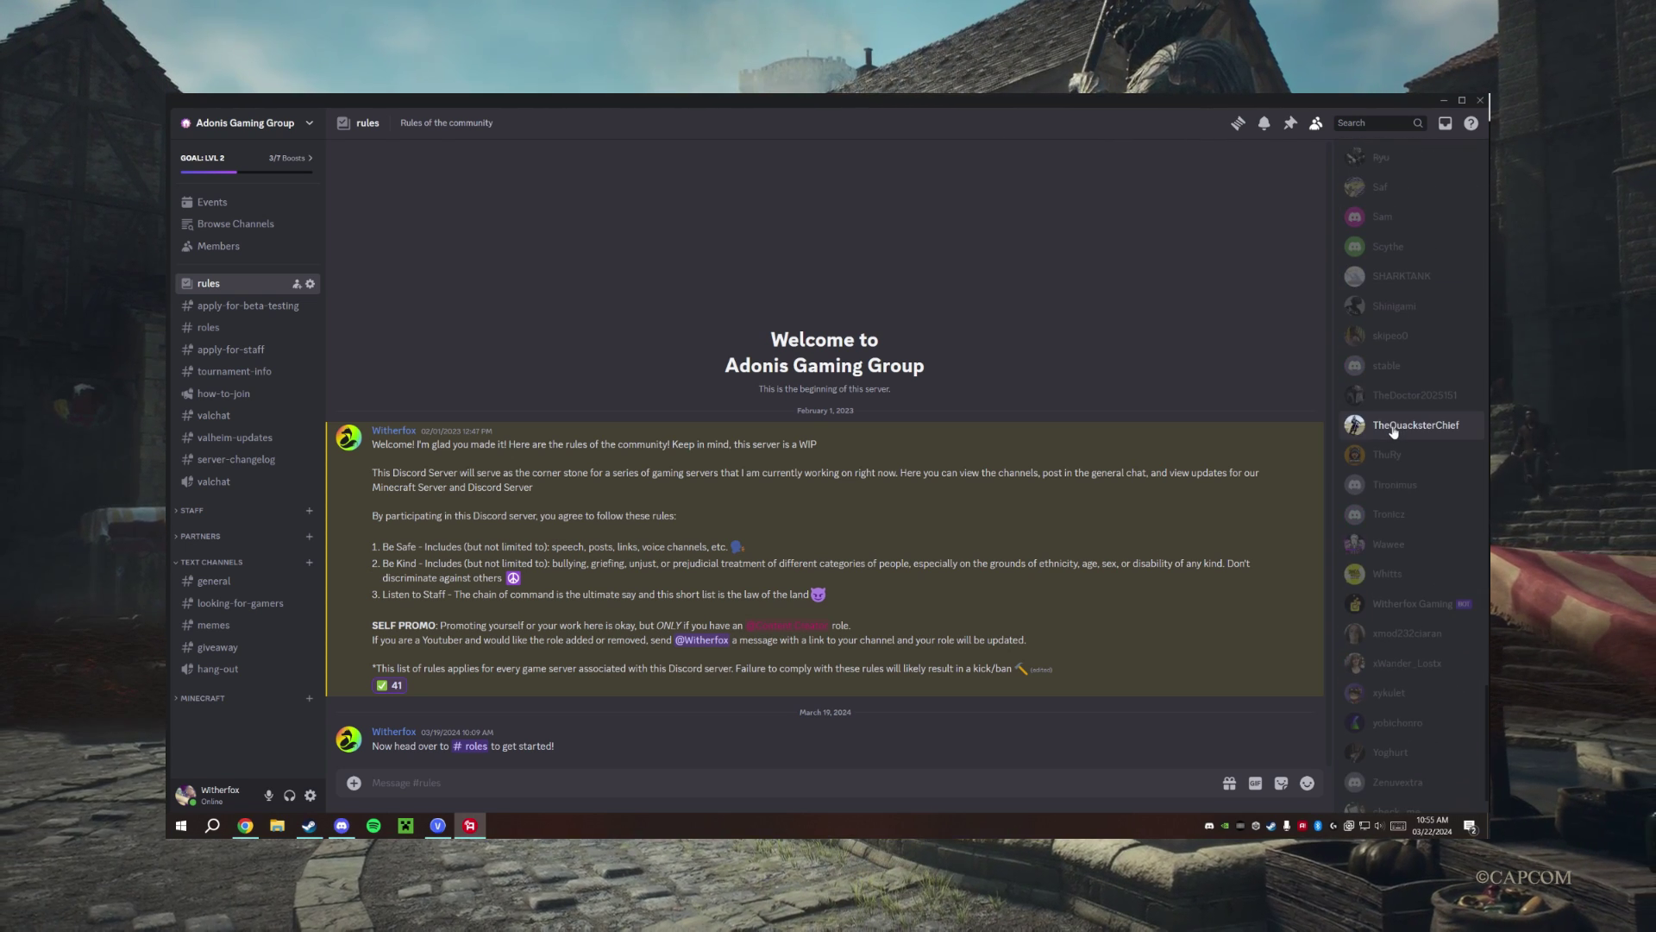
{"action": "scroll", "coordinate": [1389, 442], "scroll_direction": "up", "scroll_amount": 10}
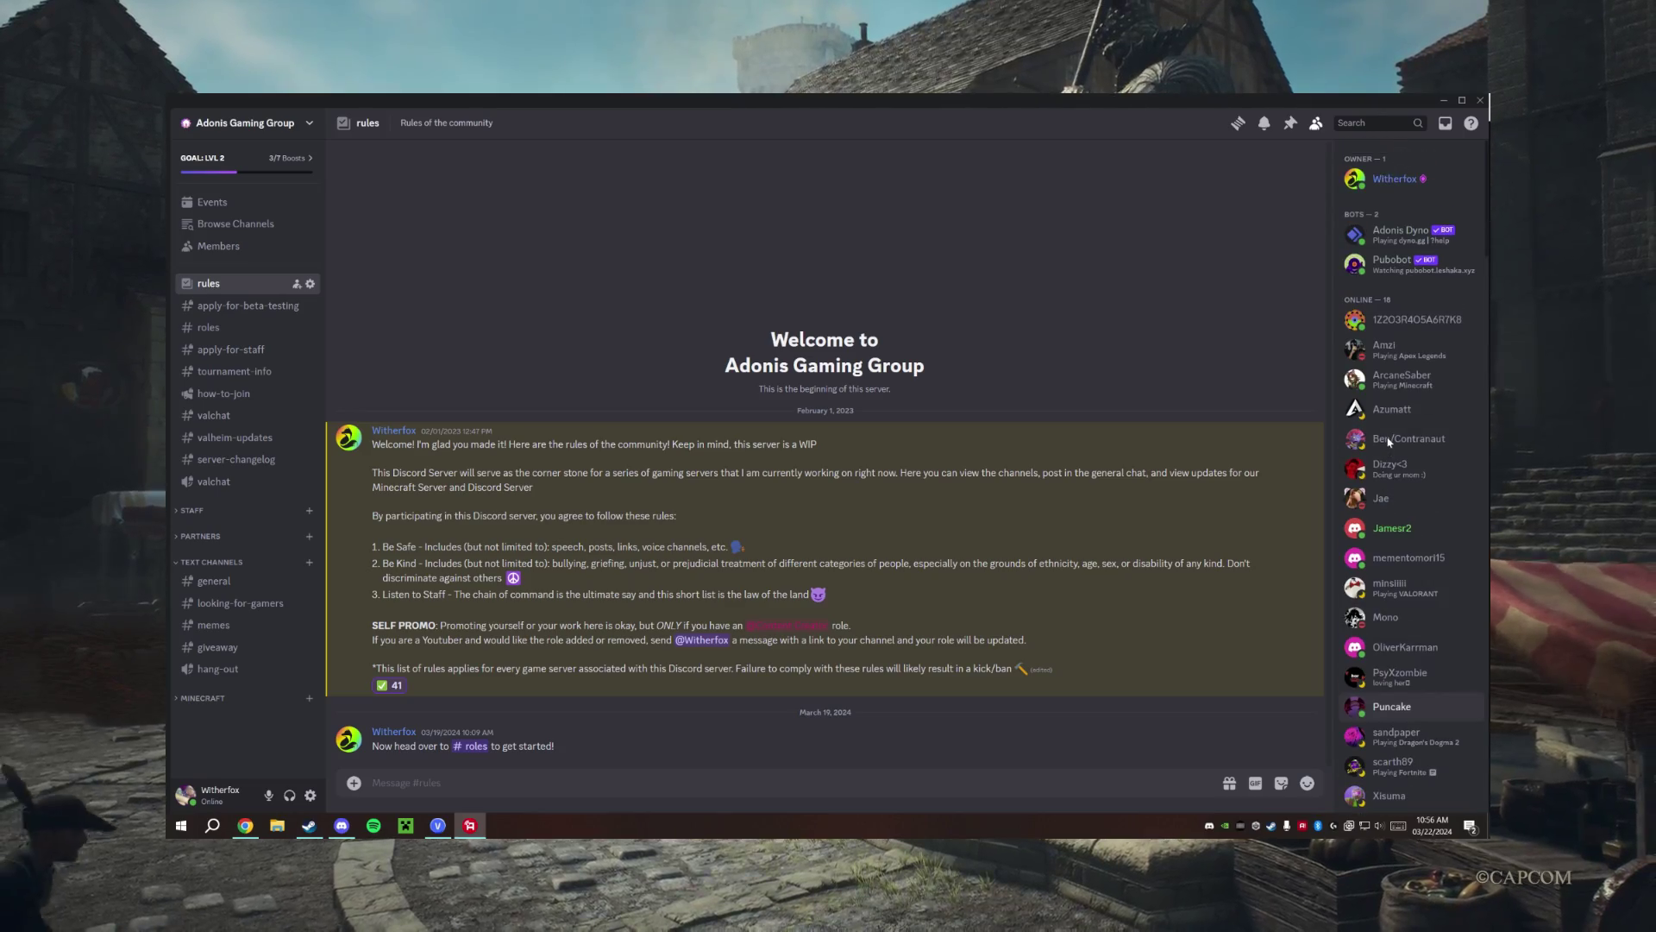